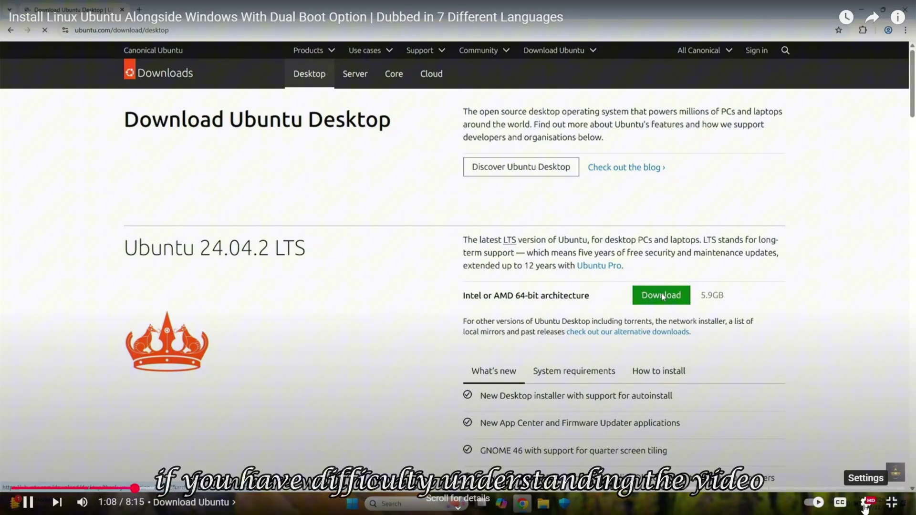
Step: Show the YouTube player's Audio track language list from the settings gear
{"action": "left_click", "coordinate": [865, 504]}
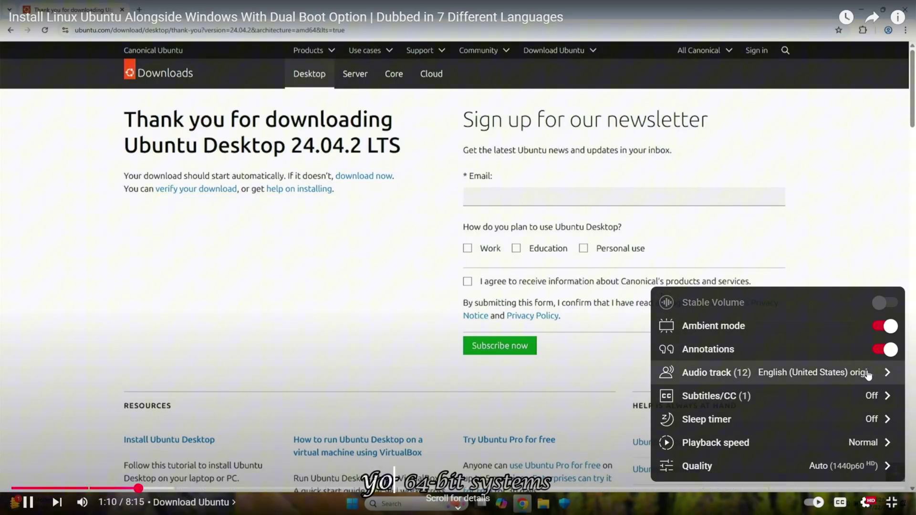
{"action": "left_click", "coordinate": [868, 373]}
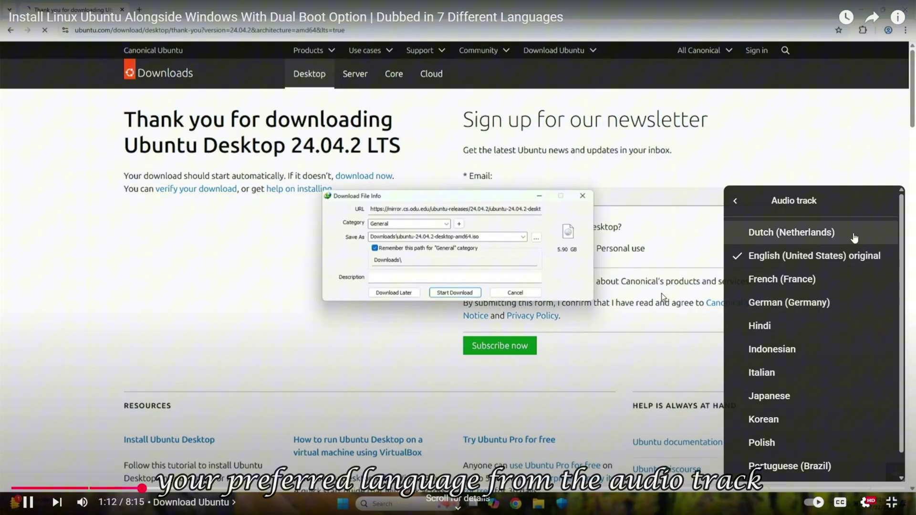
{"action": "scroll", "coordinate": [838, 374], "scroll_direction": "down", "scroll_amount": 1}
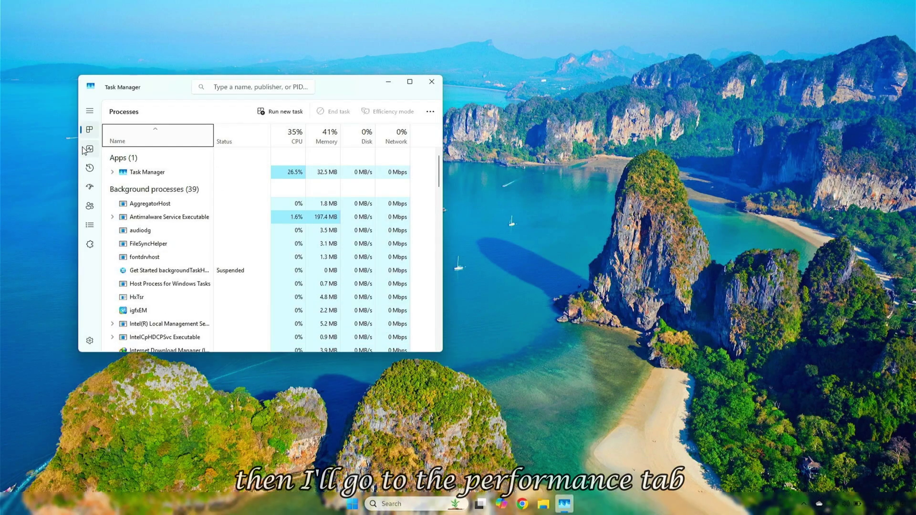
Step: Check RAM usage on Task Manager's Performance tab, then view the CPU utilization details
{"action": "left_click", "coordinate": [85, 151]}
{"action": "left_click", "coordinate": [164, 171]}
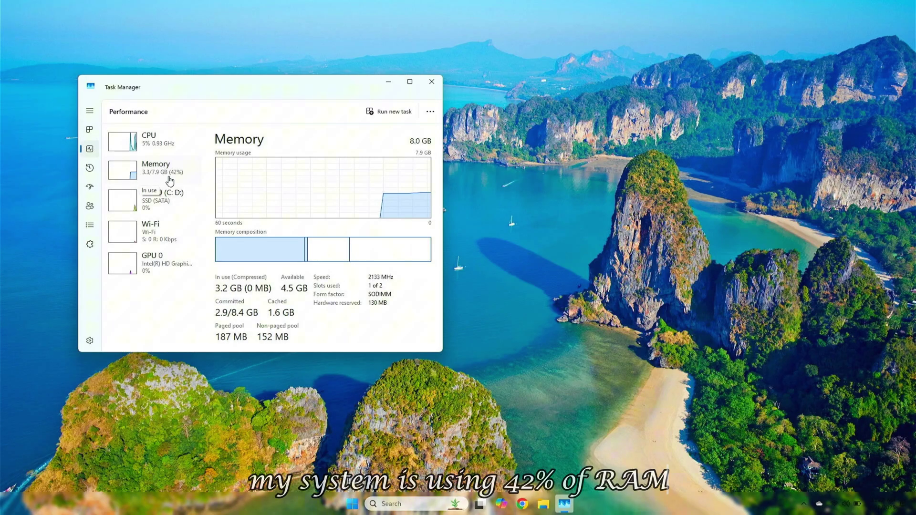
{"action": "left_click", "coordinate": [159, 155]}
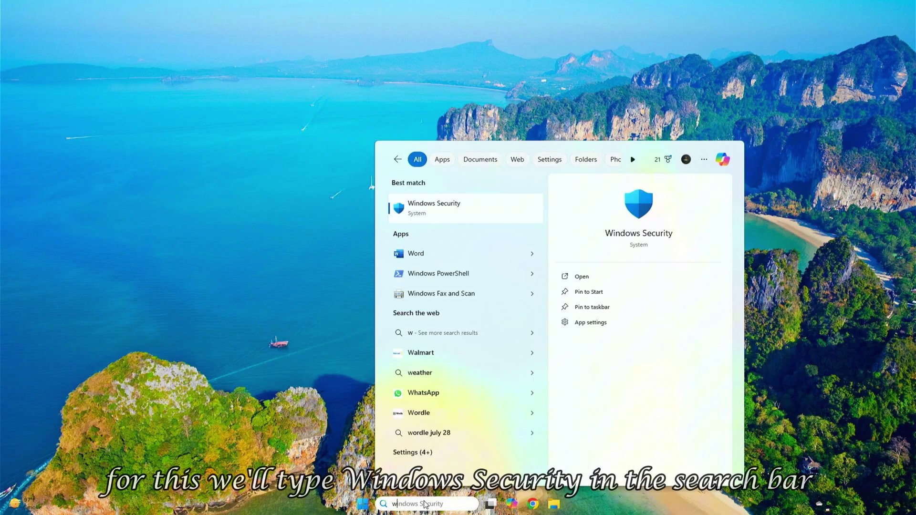
Step: Switch off Memory integrity under Device security > Core isolation, approve the admin prompt, and close Windows Security
{"action": "left_click", "coordinate": [484, 205]}
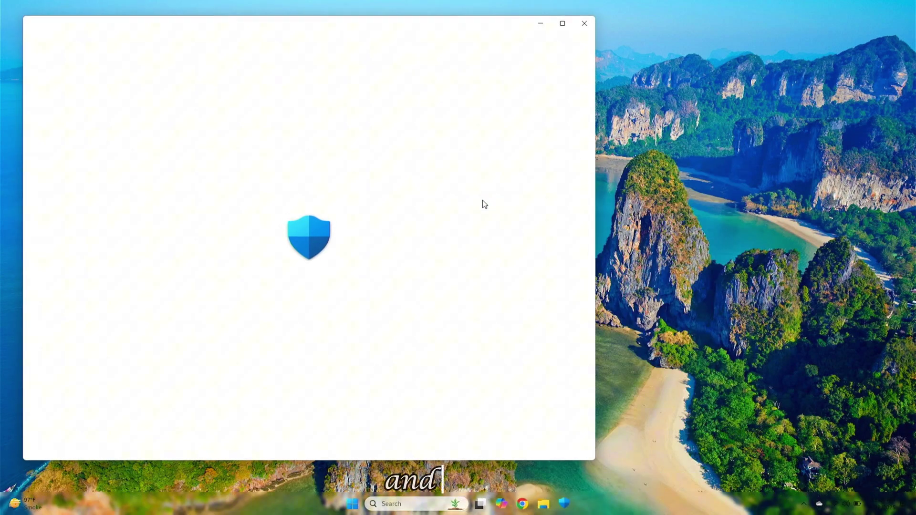
{"action": "left_click", "coordinate": [360, 222]}
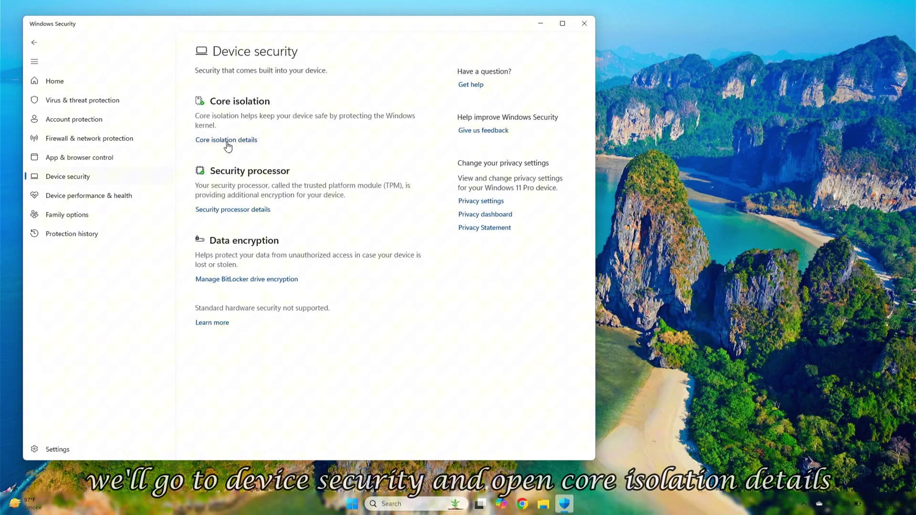
{"action": "left_click", "coordinate": [227, 141]}
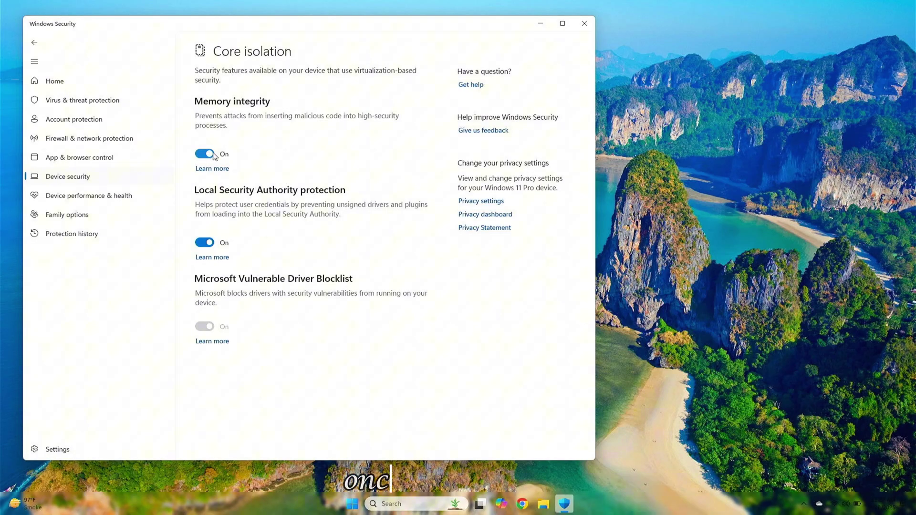
{"action": "left_click", "coordinate": [210, 153]}
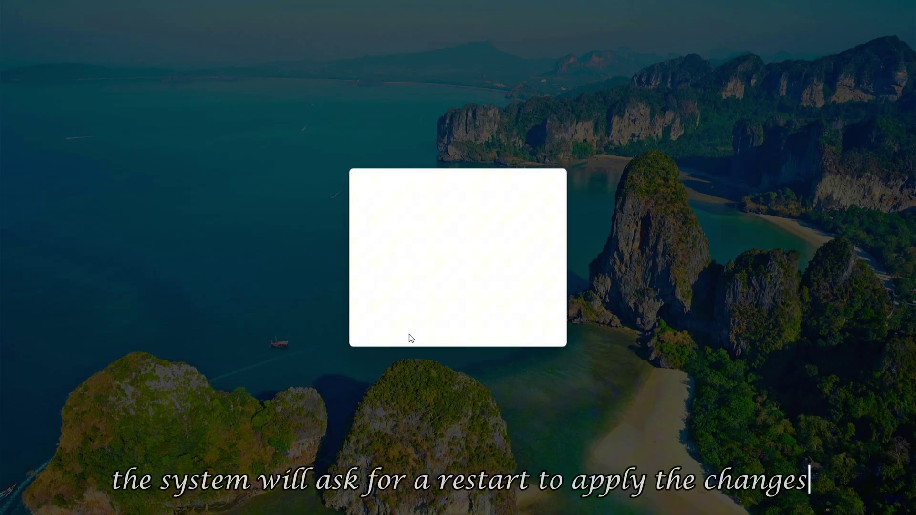
{"action": "left_click", "coordinate": [403, 328]}
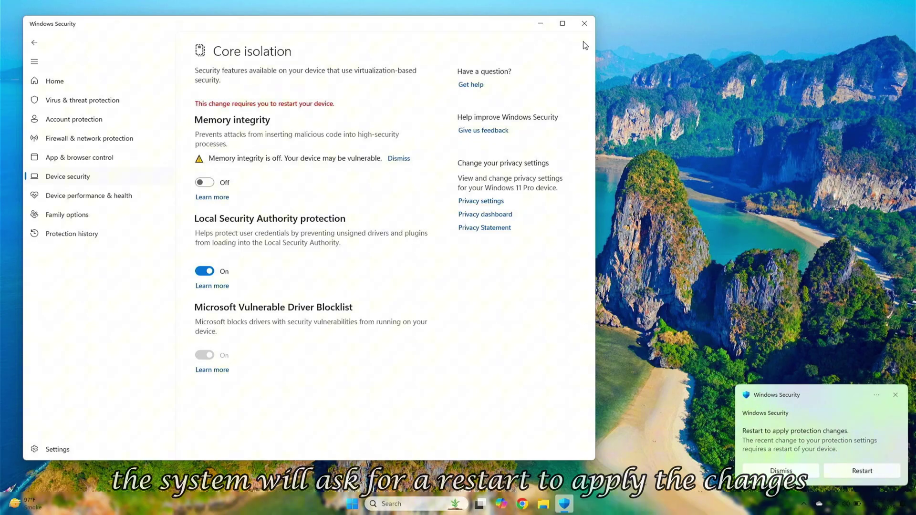
{"action": "left_click", "coordinate": [584, 25]}
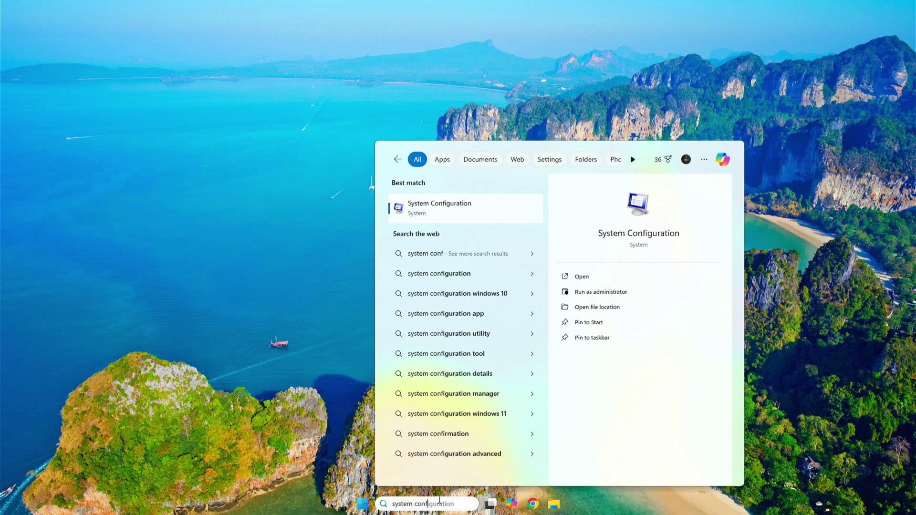
Step: Open System Configuration's Services list with all Microsoft services hidden
{"action": "left_click", "coordinate": [454, 215]}
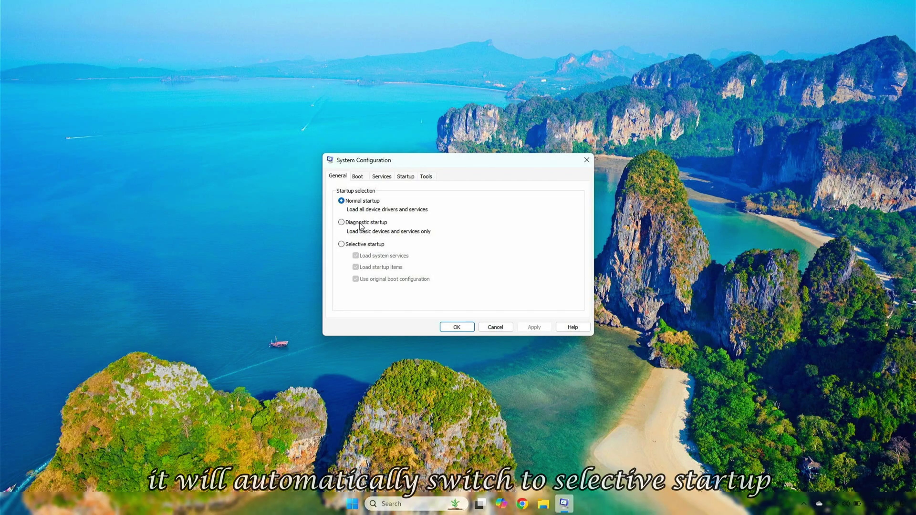
{"action": "left_click", "coordinate": [359, 177]}
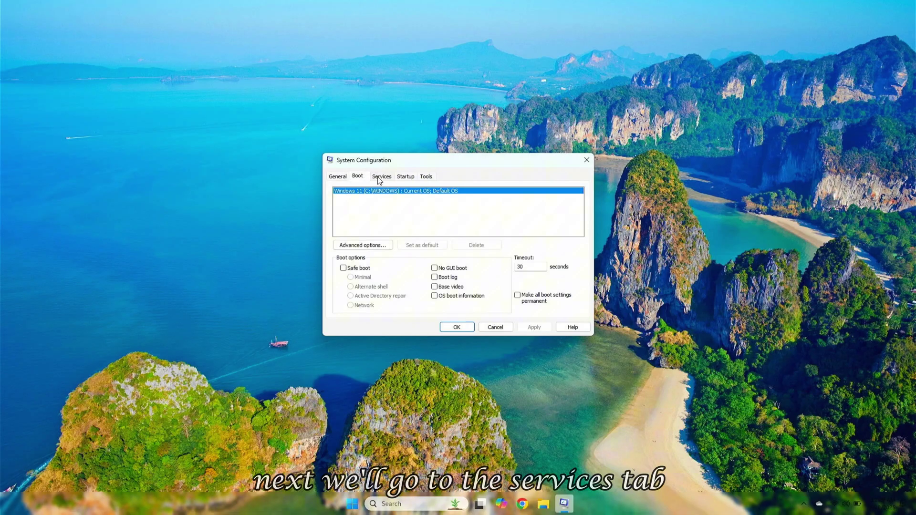
{"action": "left_click", "coordinate": [381, 177]}
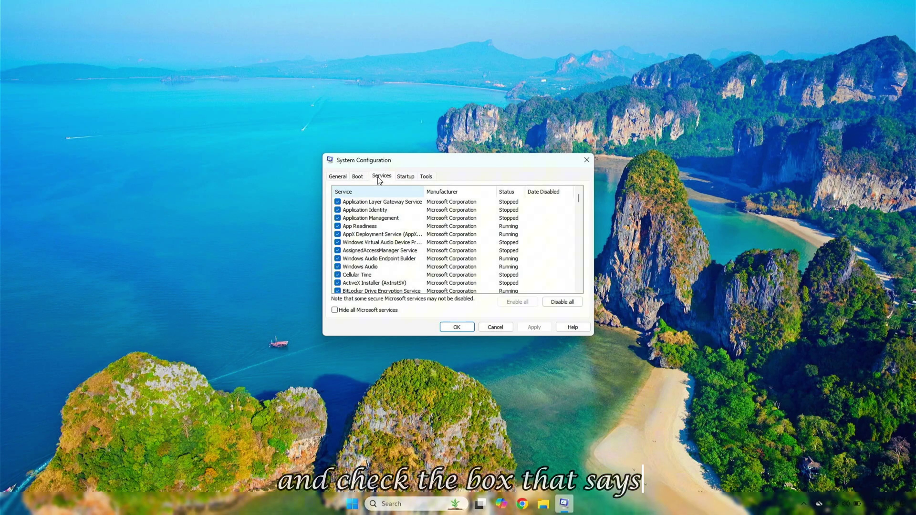
{"action": "left_click", "coordinate": [377, 310]}
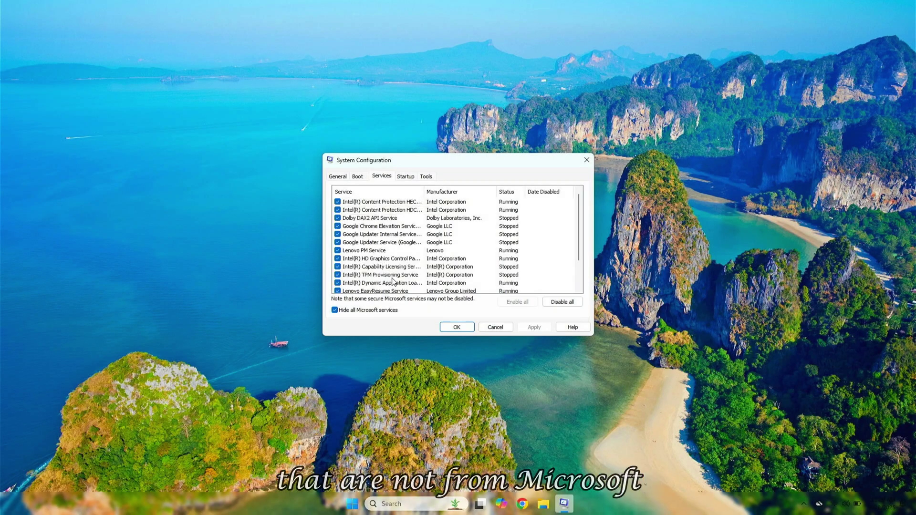
{"action": "scroll", "coordinate": [392, 281], "scroll_direction": "down", "scroll_amount": 2}
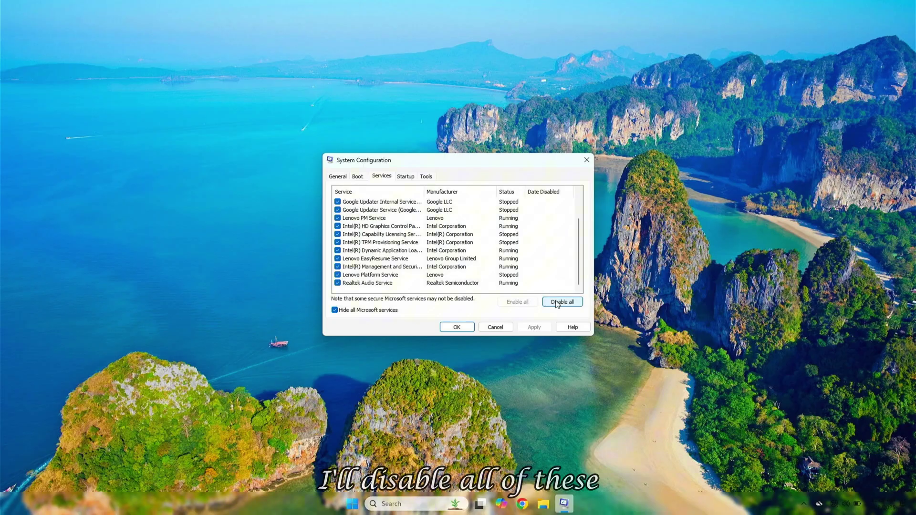
Step: Disable all remaining non-Microsoft services, apply and confirm, then restart the PC
{"action": "left_click", "coordinate": [573, 306]}
{"action": "left_click", "coordinate": [535, 328]}
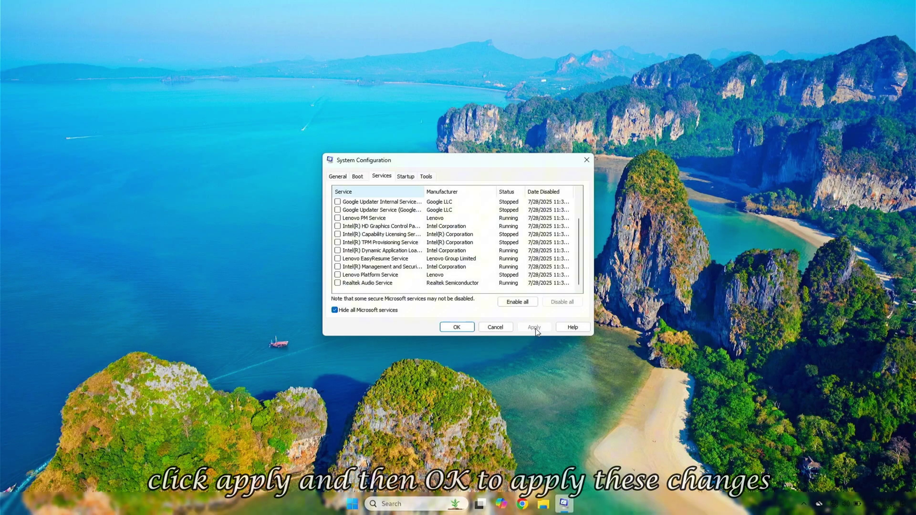
{"action": "left_click", "coordinate": [455, 329]}
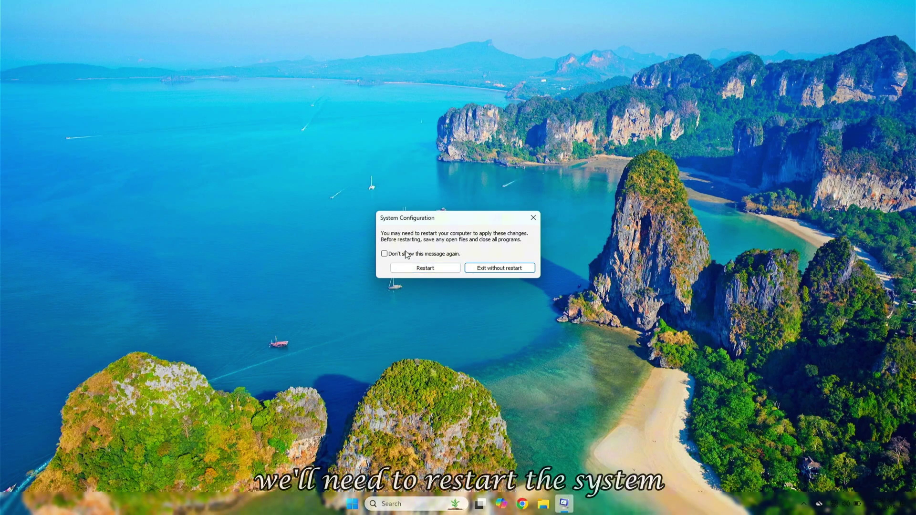
{"action": "left_click", "coordinate": [430, 268]}
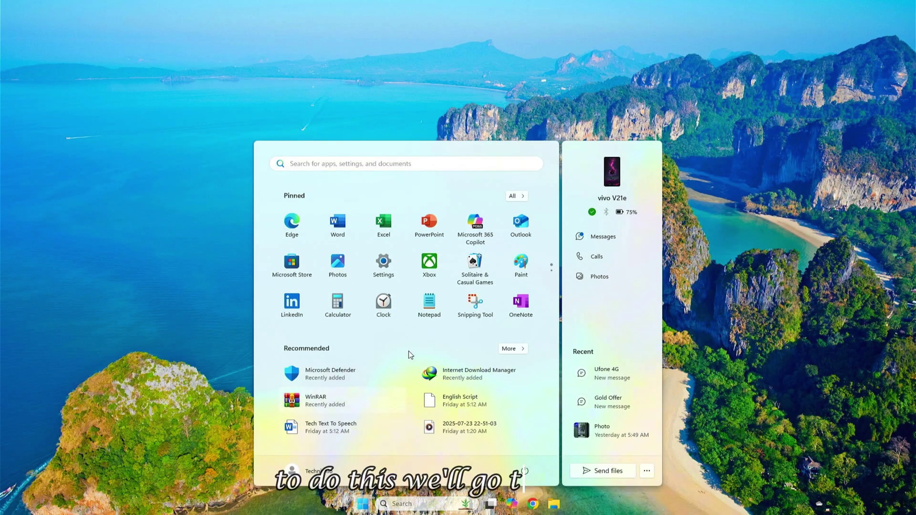
Step: Open Windows Settings at Personalization > Colors
{"action": "left_click", "coordinate": [383, 267]}
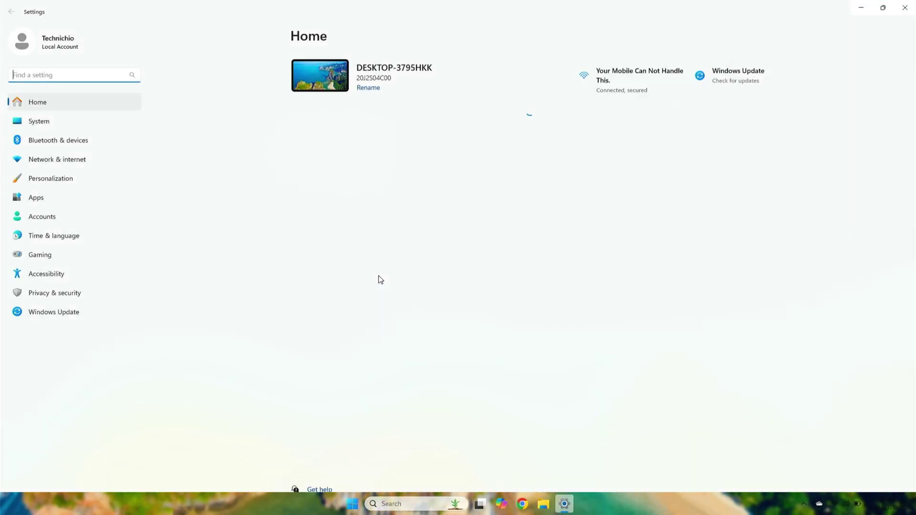
{"action": "left_click", "coordinate": [84, 184]}
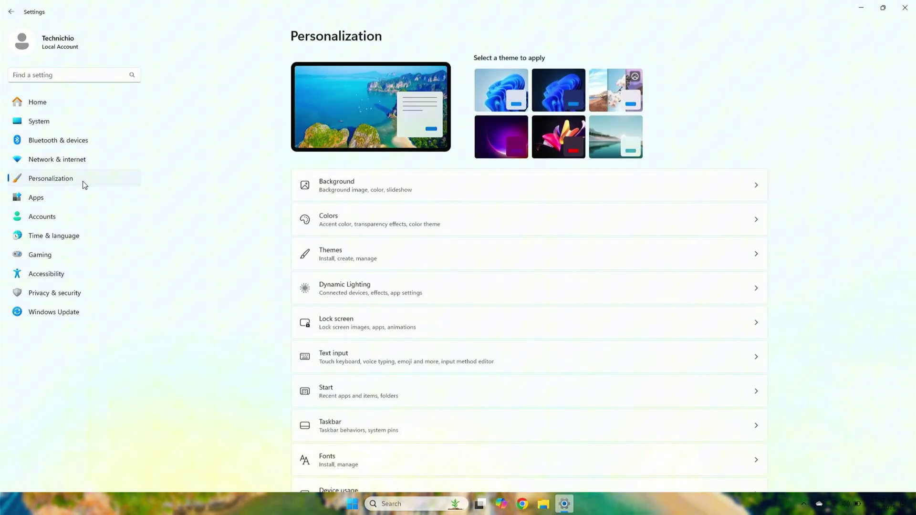
{"action": "left_click", "coordinate": [341, 218]}
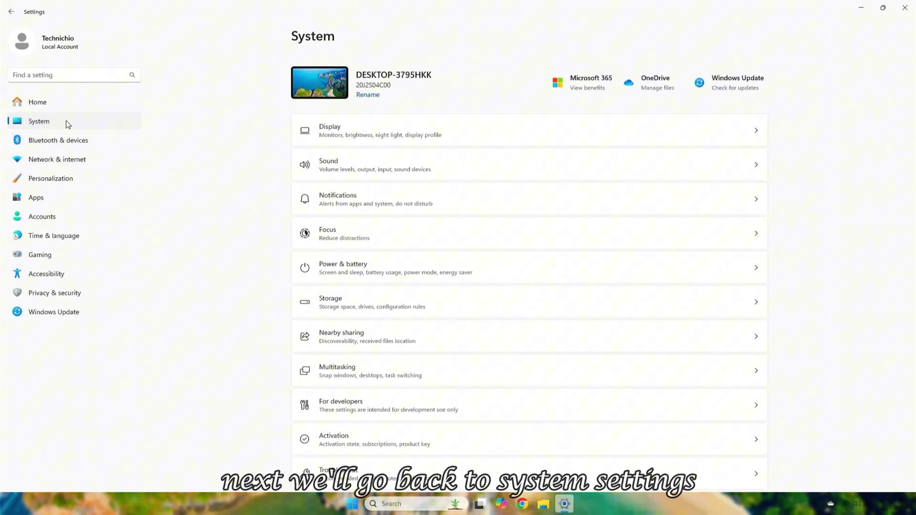
Step: Open the Storage page showing Local Disk (C:) usage
{"action": "left_click", "coordinate": [395, 291]}
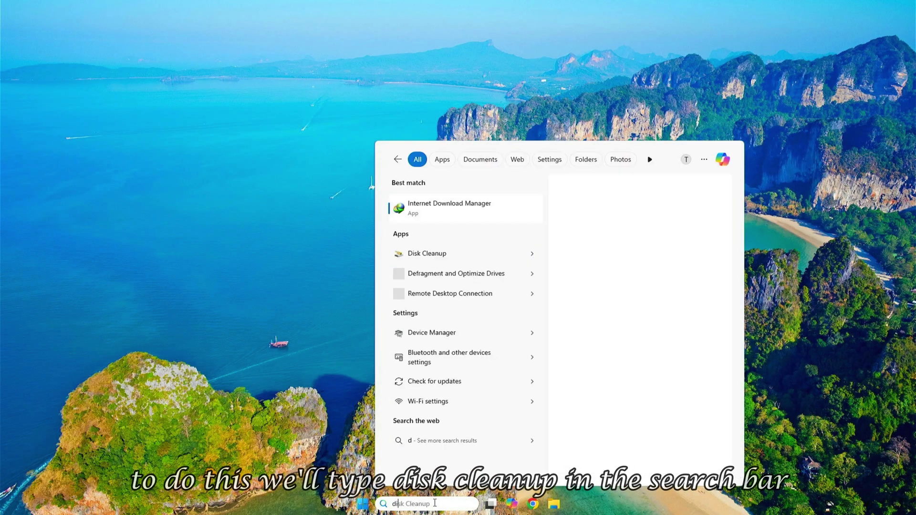
Step: Run Disk Cleanup on drive C:, include DirectX Shader Cache, and permanently delete the selected files
{"action": "type", "text": "isk"}
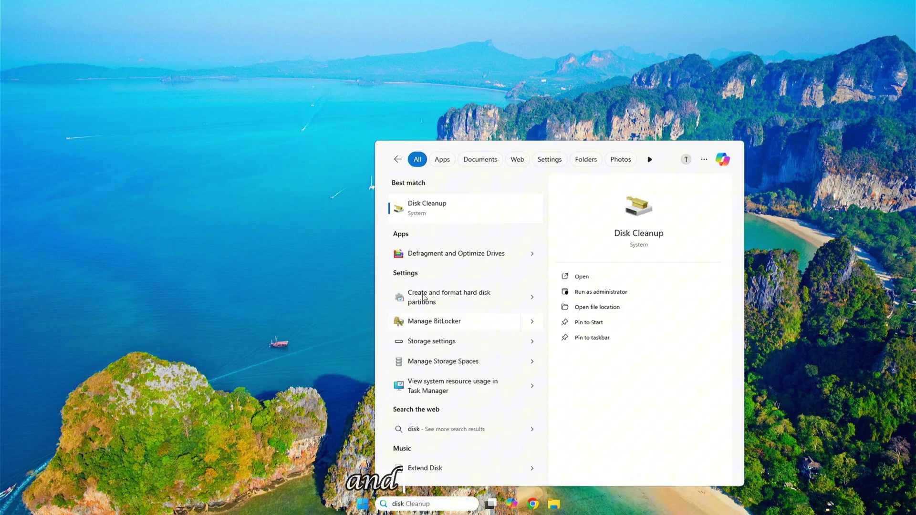
{"action": "left_click", "coordinate": [418, 213]}
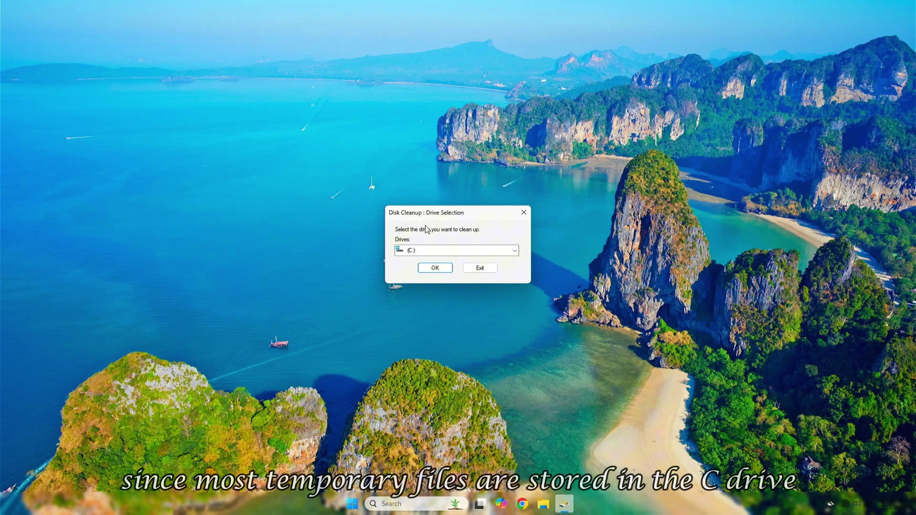
{"action": "left_click", "coordinate": [435, 267]}
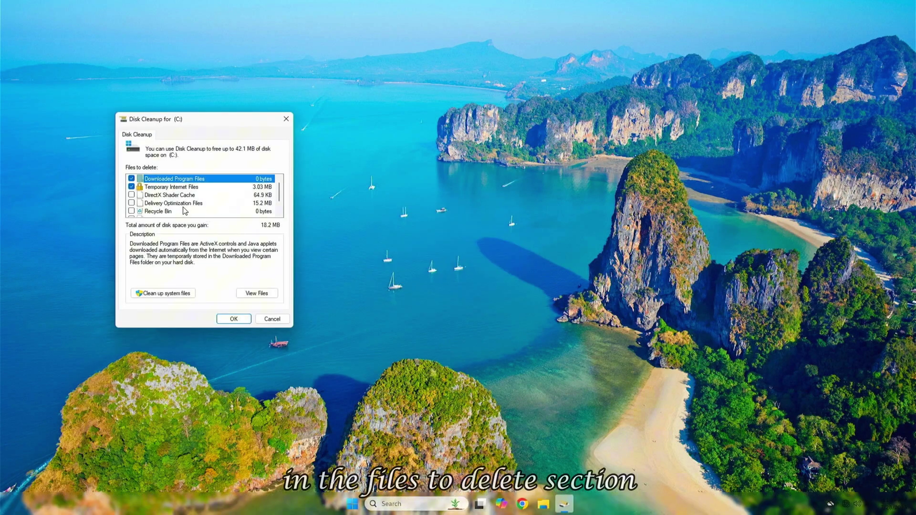
{"action": "left_click", "coordinate": [131, 195]}
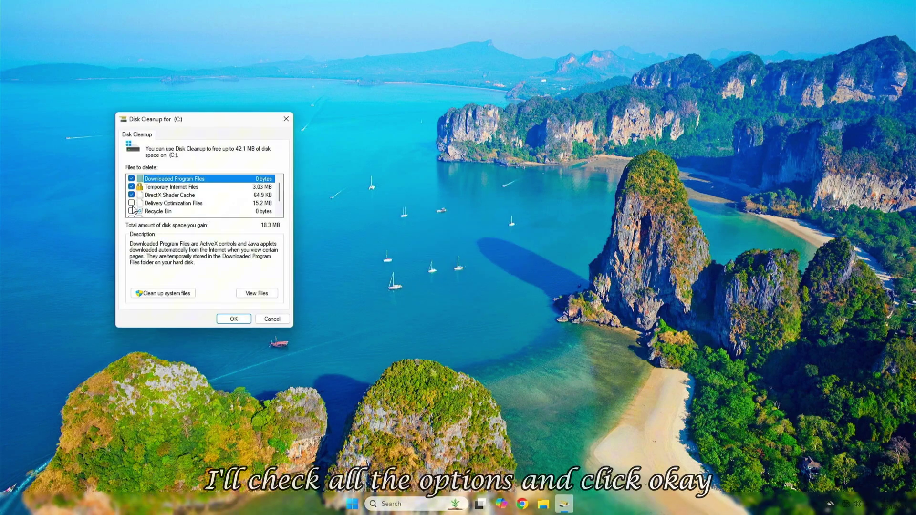
{"action": "scroll", "coordinate": [133, 209], "scroll_direction": "down", "scroll_amount": 1}
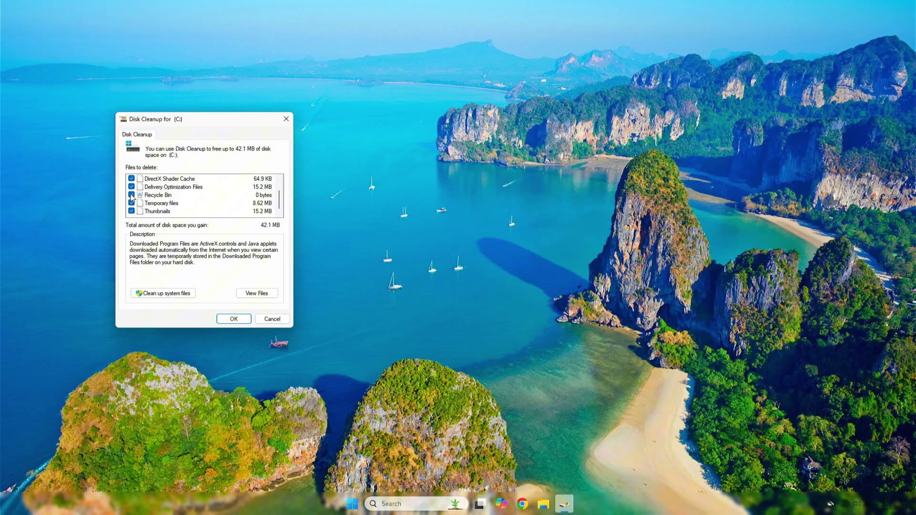
{"action": "scroll", "coordinate": [131, 196], "scroll_direction": "up", "scroll_amount": 1}
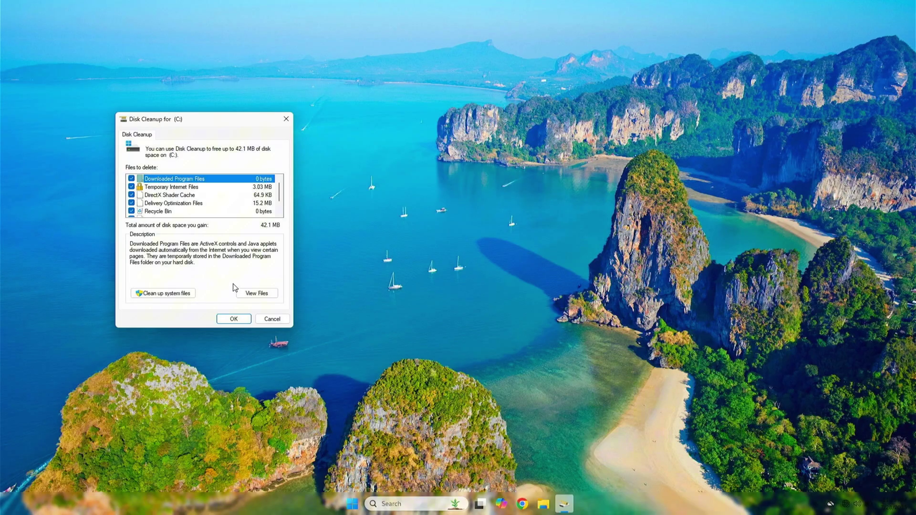
{"action": "left_click", "coordinate": [234, 319]}
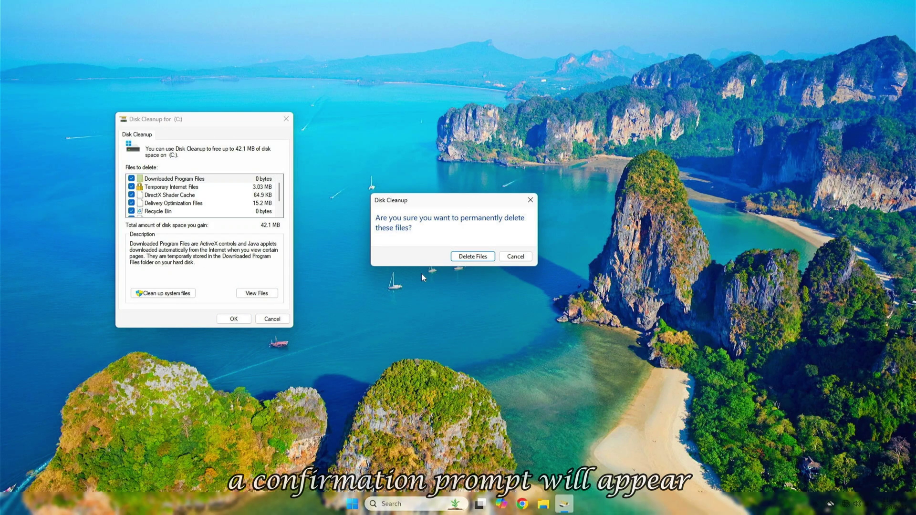
{"action": "left_click", "coordinate": [473, 257]}
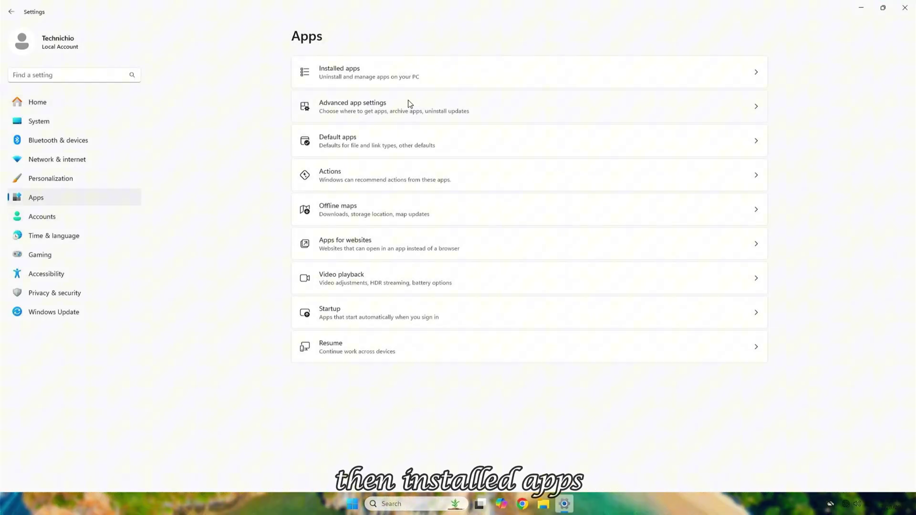
Step: Uninstall TranslucentTB from the Installed apps list
{"action": "left_click", "coordinate": [470, 75]}
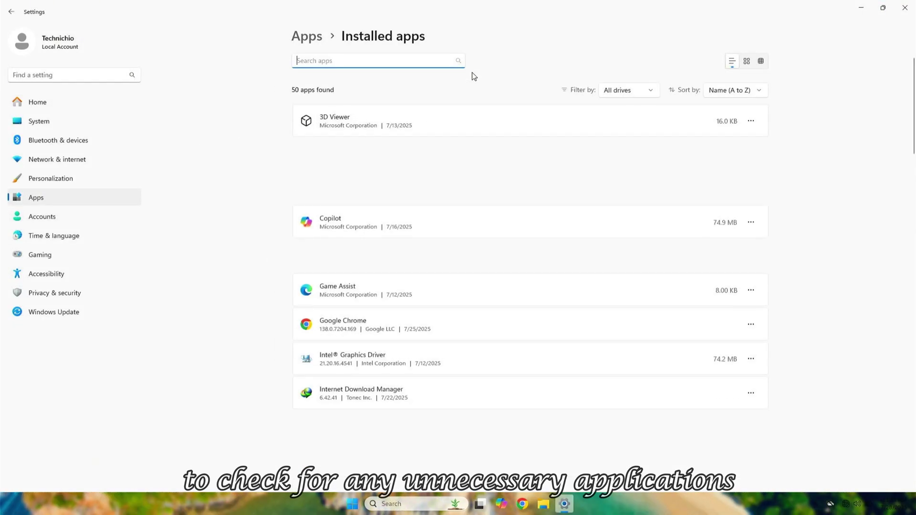
{"action": "scroll", "coordinate": [498, 261], "scroll_direction": "down", "scroll_amount": 15}
{"action": "scroll", "coordinate": [500, 262], "scroll_direction": "down", "scroll_amount": 6}
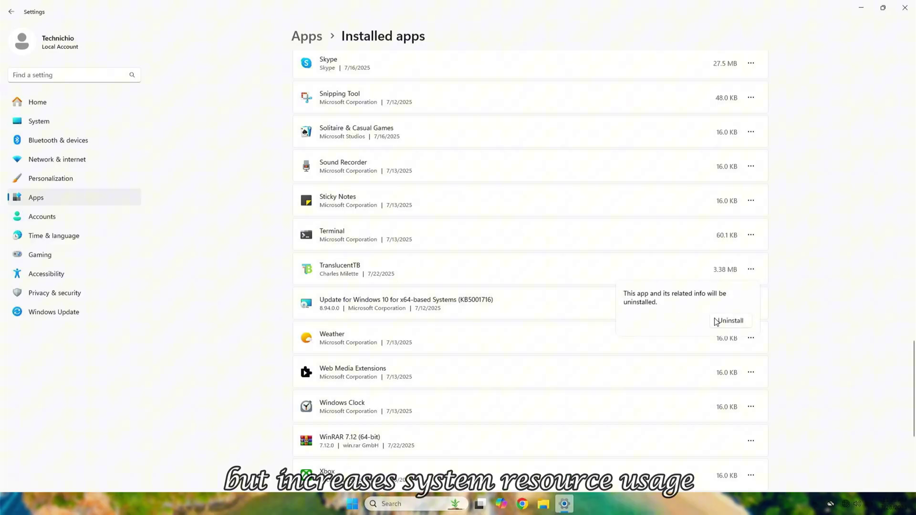
{"action": "left_click", "coordinate": [724, 322]}
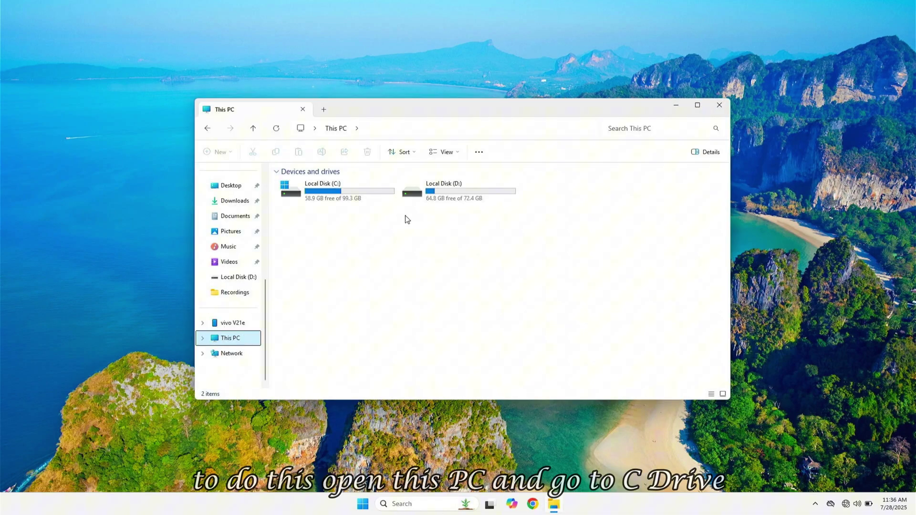
Step: Browse to C:\Windows\SoftwareDistribution in File Explorer
{"action": "double_click", "coordinate": [359, 198]}
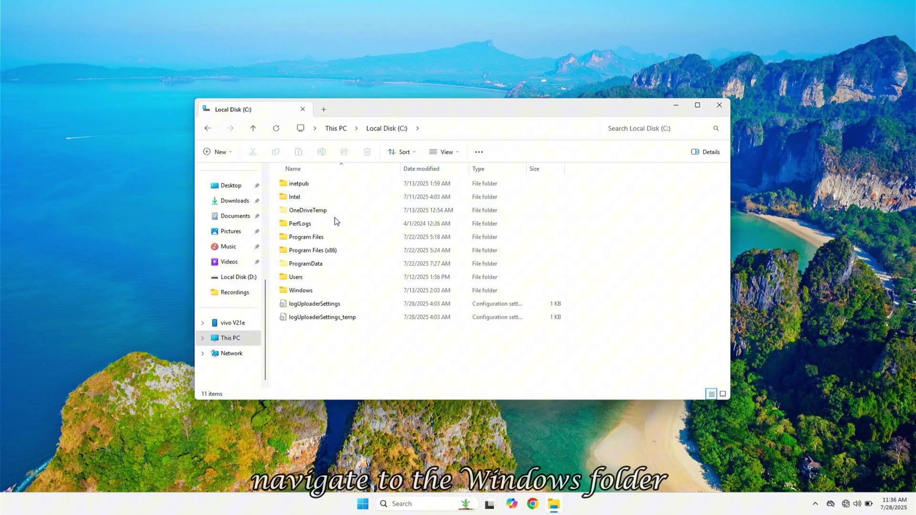
{"action": "double_click", "coordinate": [341, 291]}
{"action": "scroll", "coordinate": [334, 310], "scroll_direction": "down", "scroll_amount": 10}
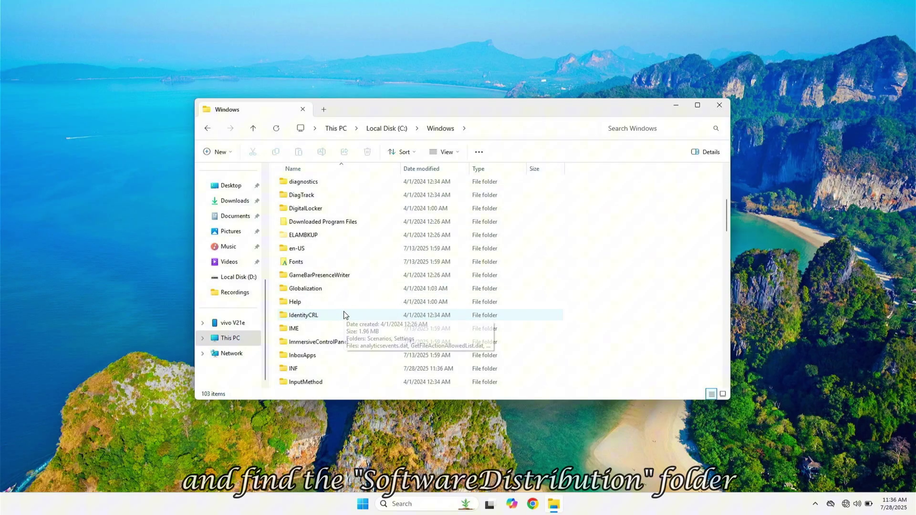
{"action": "scroll", "coordinate": [344, 313], "scroll_direction": "down", "scroll_amount": 8}
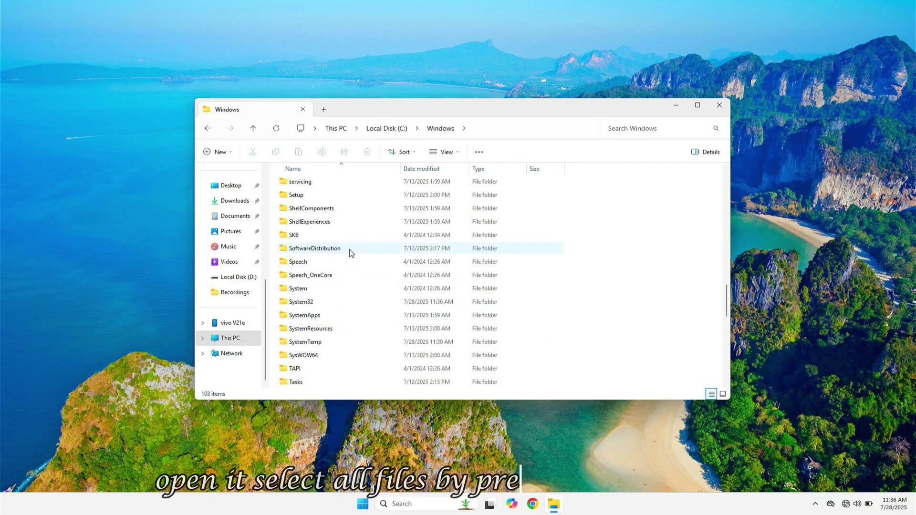
{"action": "double_click", "coordinate": [349, 251]}
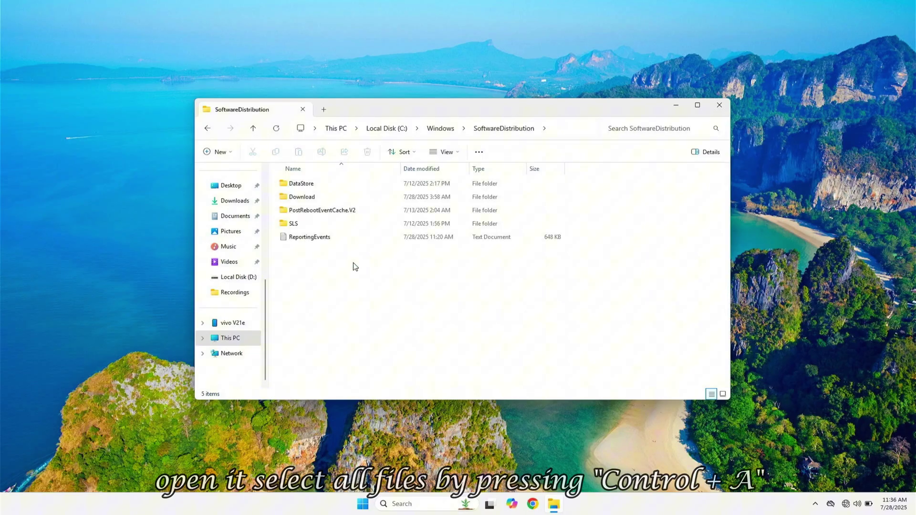
Step: Permanently delete everything in SoftwareDistribution, granting admin permission and skipping files in use
{"action": "key", "text": "ctrl+a"}
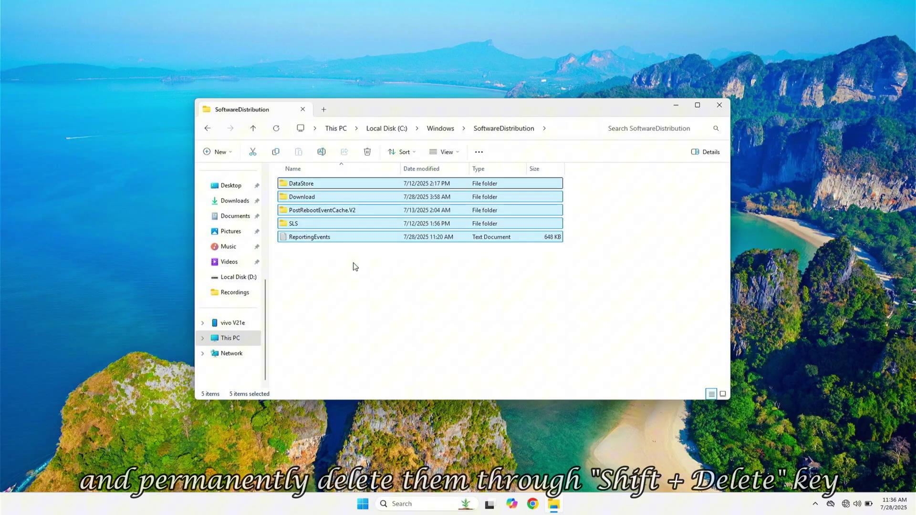
{"action": "key", "text": "shift+Delete"}
{"action": "key", "text": "Escape"}
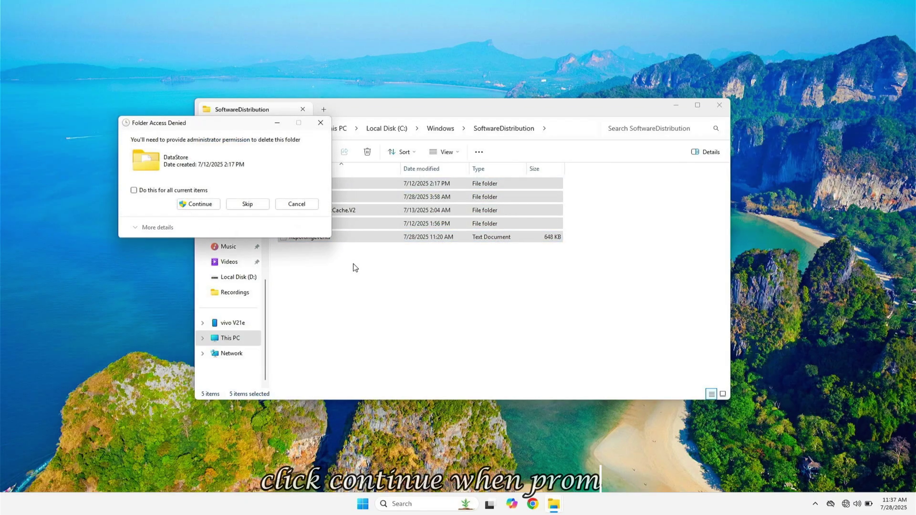
{"action": "left_click", "coordinate": [185, 190]}
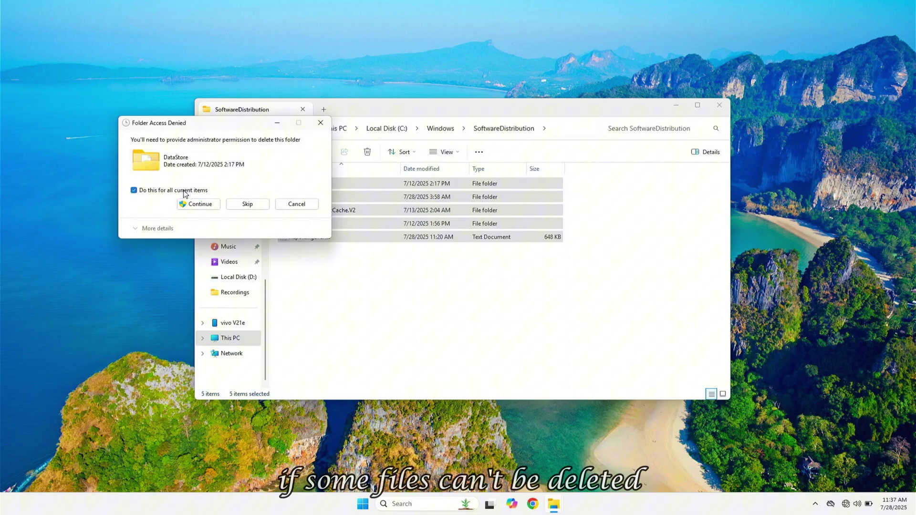
{"action": "left_click", "coordinate": [199, 204]}
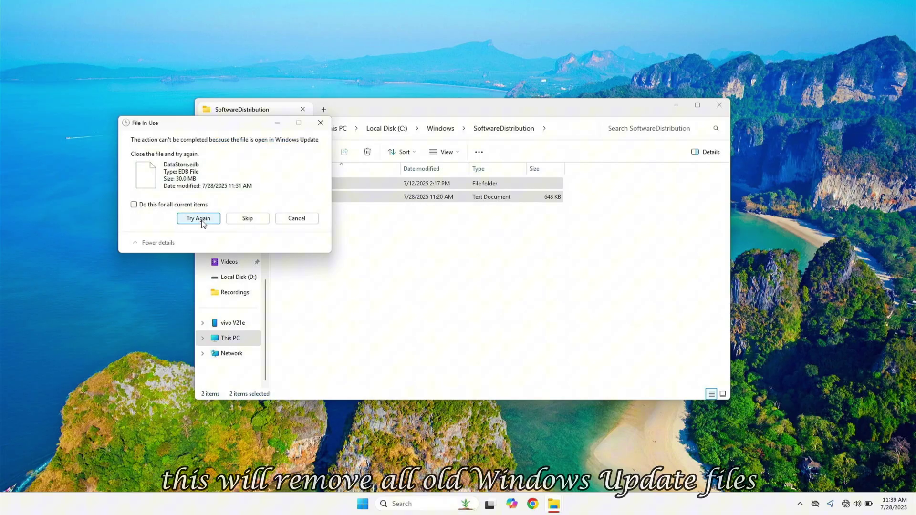
{"action": "left_click", "coordinate": [248, 218]}
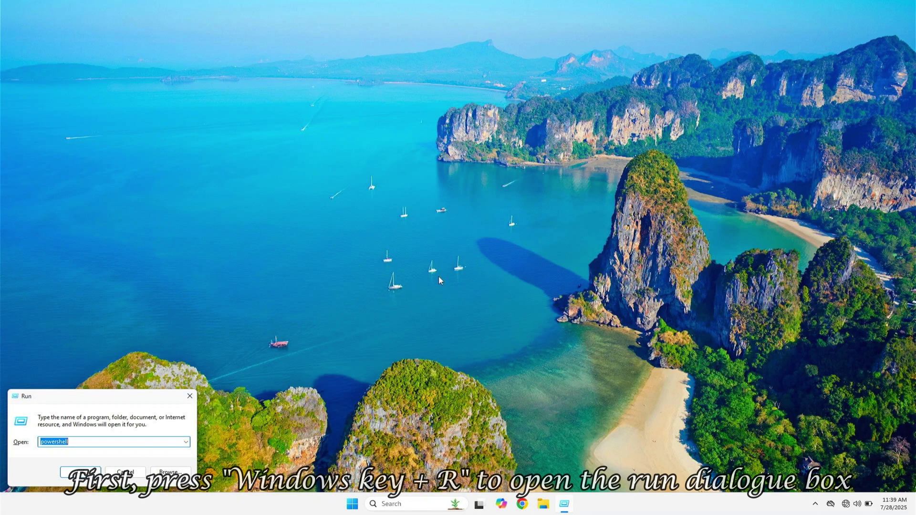
Step: Open %temp% and permanently delete all its items, granting permission and skipping locked files
{"action": "type", "text": "%te"}
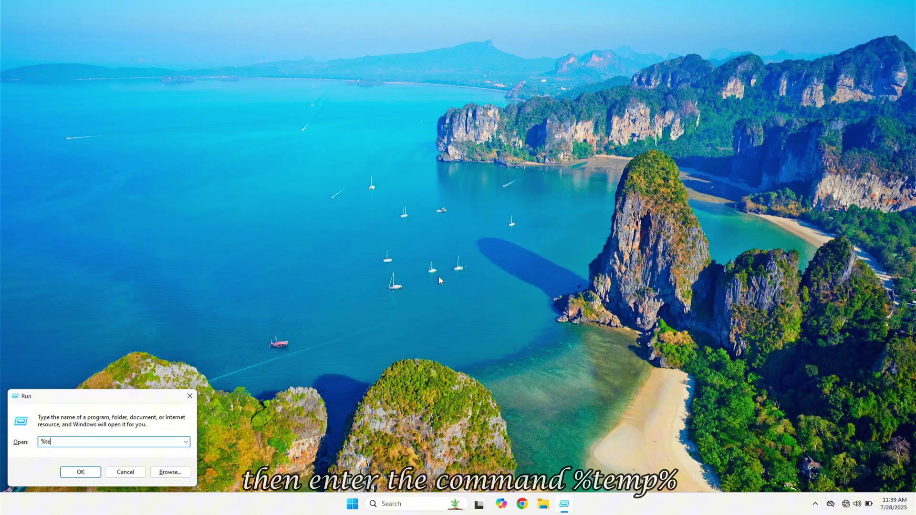
{"action": "type", "text": "mp%"}
{"action": "key", "text": "Return"}
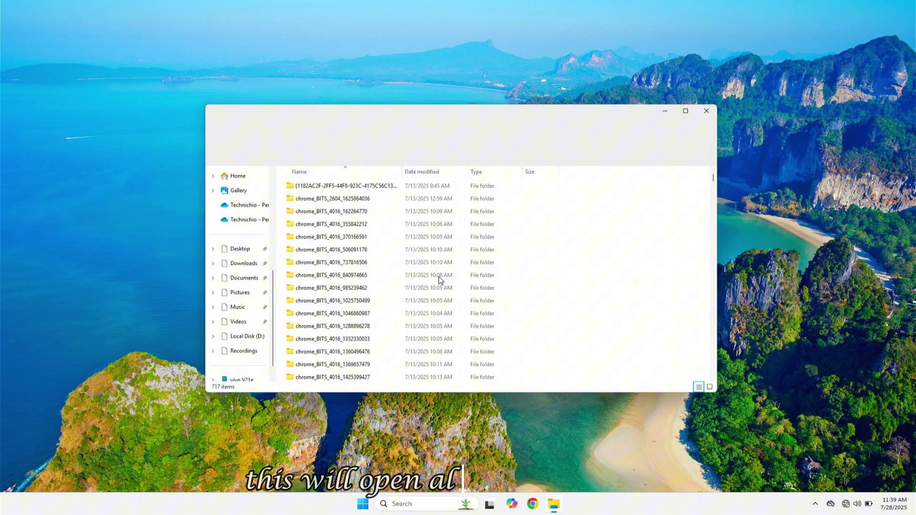
{"action": "key", "text": "ctrl+a"}
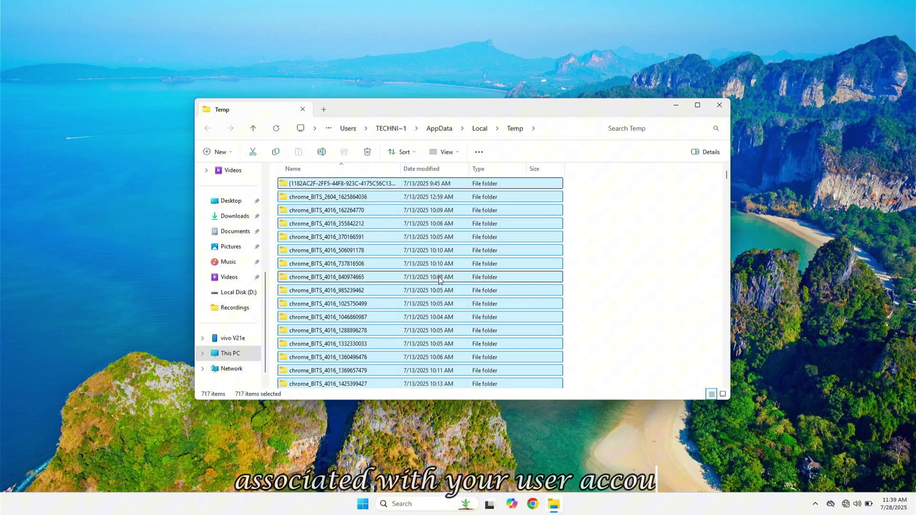
{"action": "key", "text": "shift+Delete"}
{"action": "key", "text": "Return"}
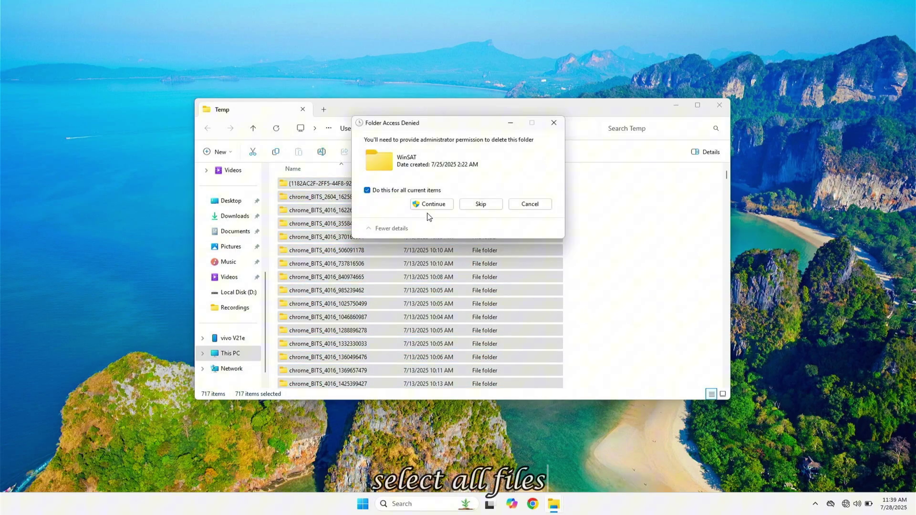
{"action": "left_click", "coordinate": [427, 206]}
{"action": "left_click", "coordinate": [480, 226]}
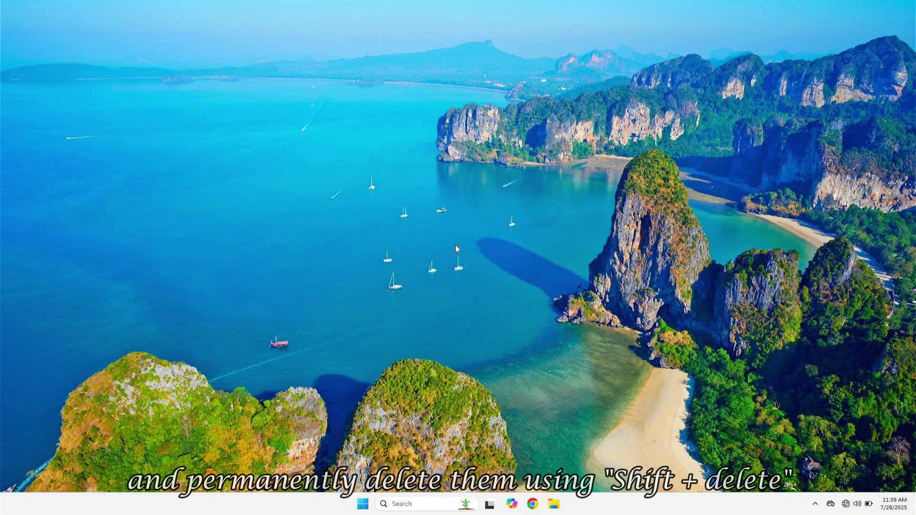
Step: Permanently delete all 103 items in the Windows Temp folder, skipping the locked file
{"action": "key", "text": "super+r"}
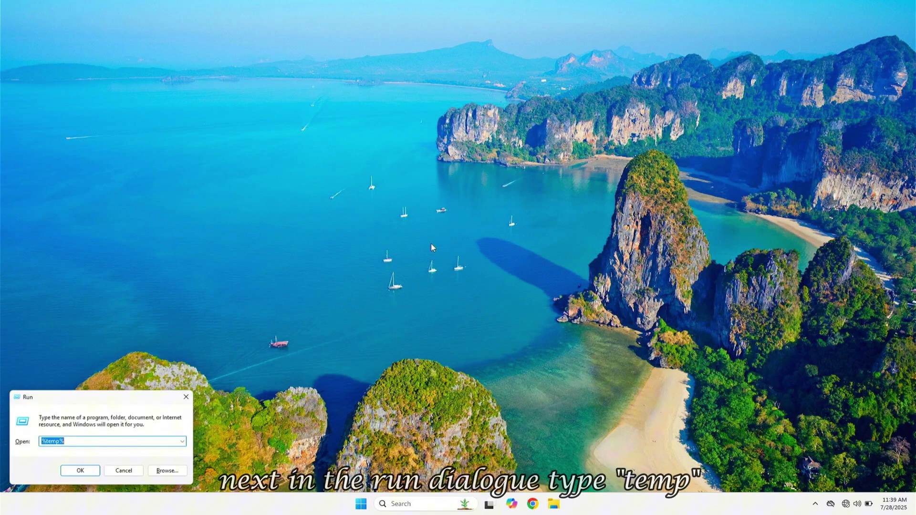
{"action": "type", "text": "temp"}
{"action": "key", "text": "Return"}
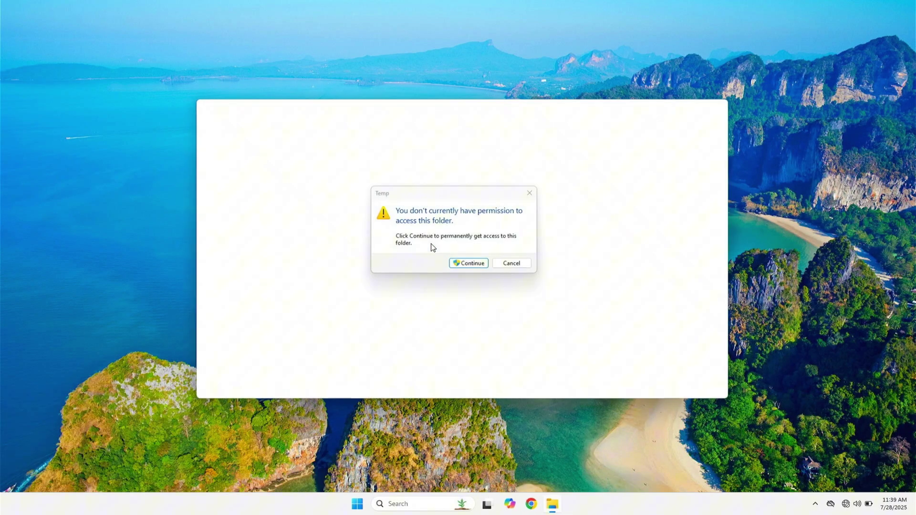
{"action": "left_click", "coordinate": [469, 262]}
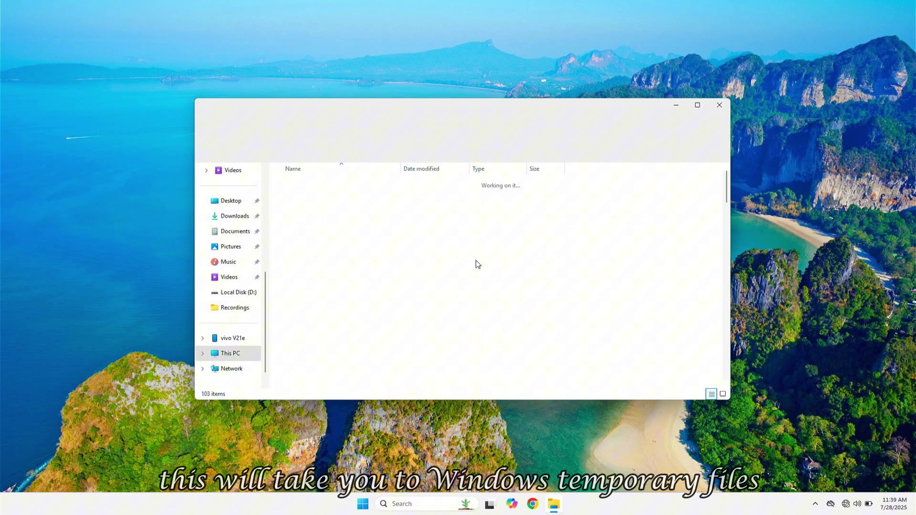
{"action": "key", "text": "ctrl+a"}
{"action": "key", "text": "shift+Delete"}
{"action": "left_click", "coordinate": [495, 258]}
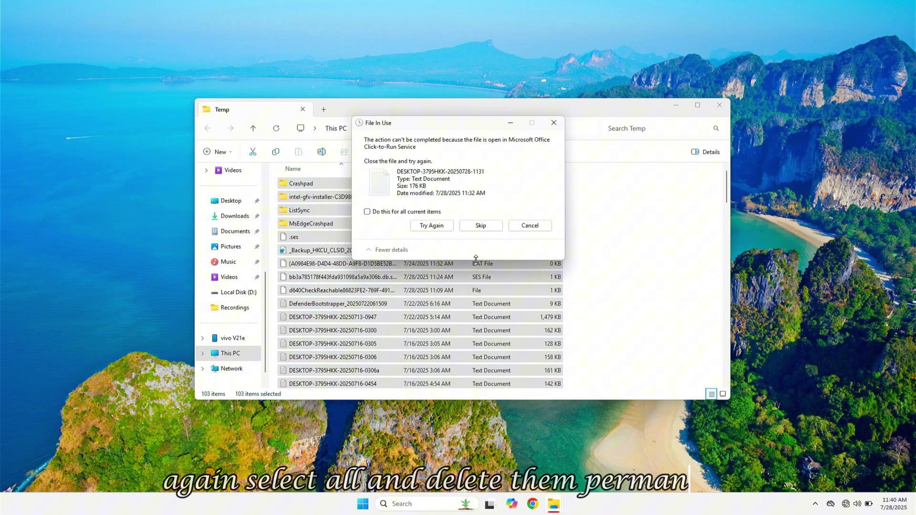
{"action": "left_click", "coordinate": [481, 226]}
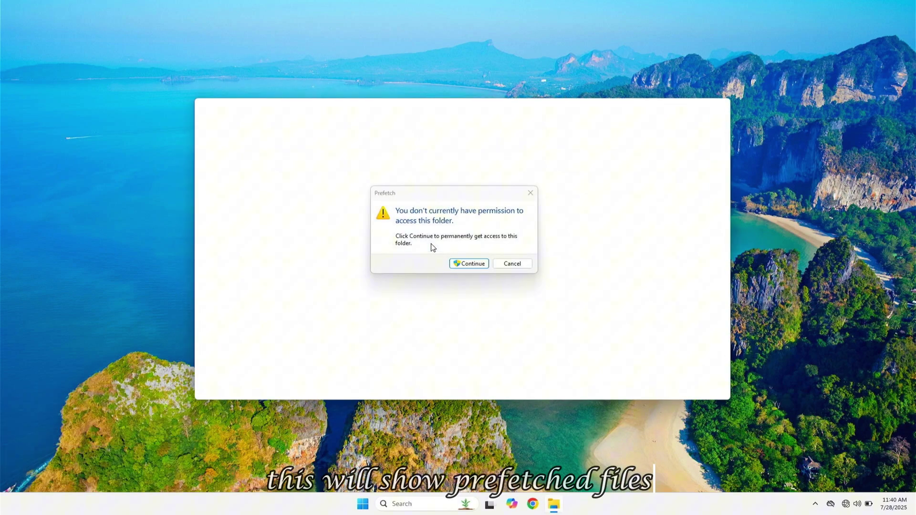
Step: Permanently delete all 500 files in the Prefetch folder and close it
{"action": "left_click", "coordinate": [466, 263]}
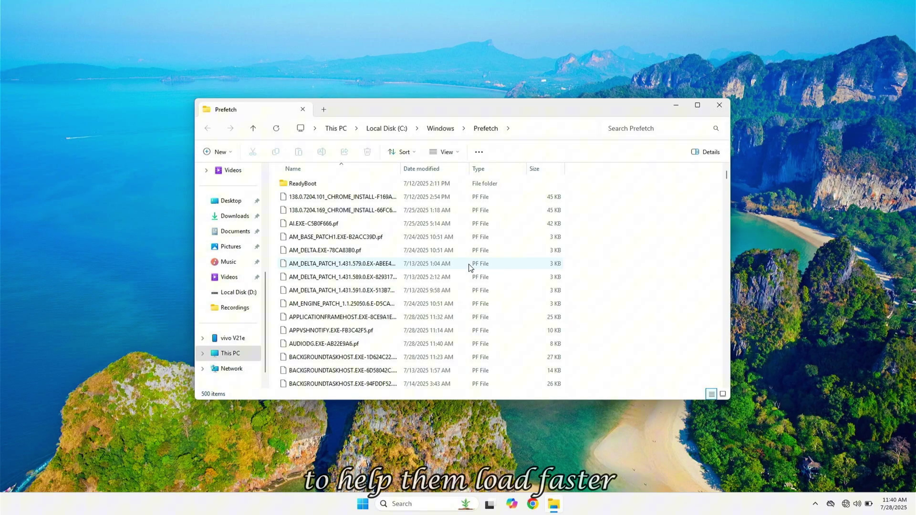
{"action": "key", "text": "ctrl+a"}
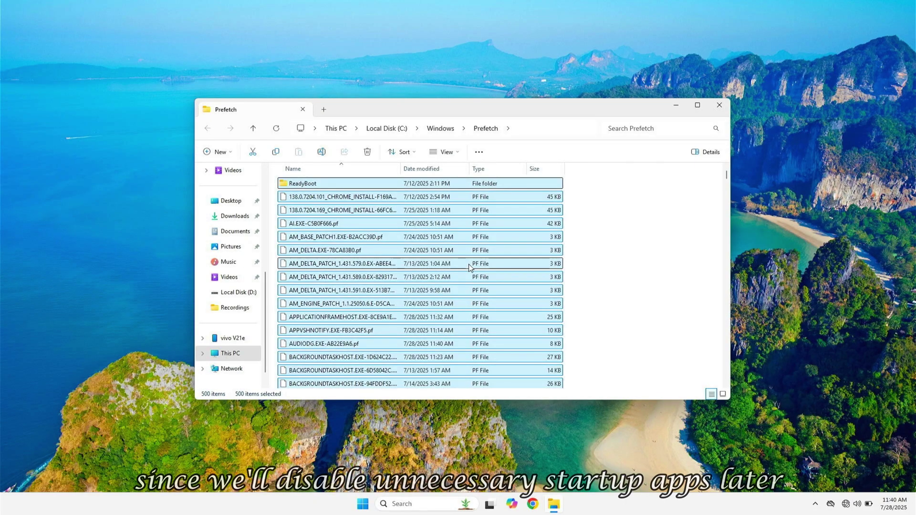
{"action": "key", "text": "Delete"}
{"action": "key", "text": "Return"}
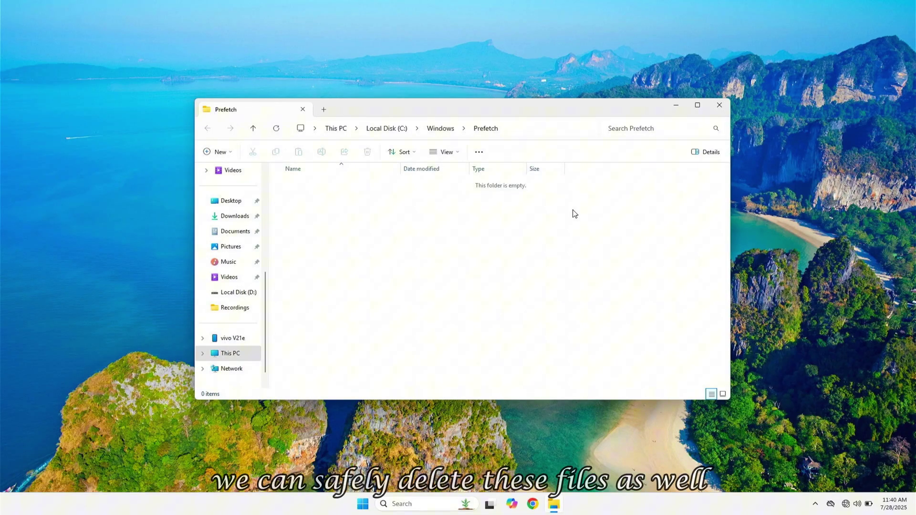
{"action": "left_click", "coordinate": [718, 106]}
Step: Open the Recent items folder with 'recent' and select all 29 items
{"action": "key", "text": "super+r"}
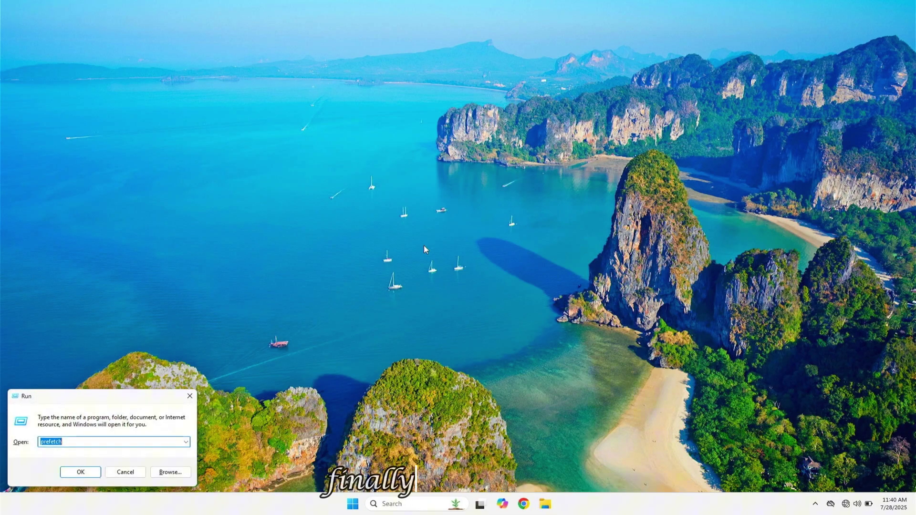
{"action": "type", "text": "recent"}
{"action": "key", "text": "Return"}
{"action": "key", "text": "ctrl+a"}
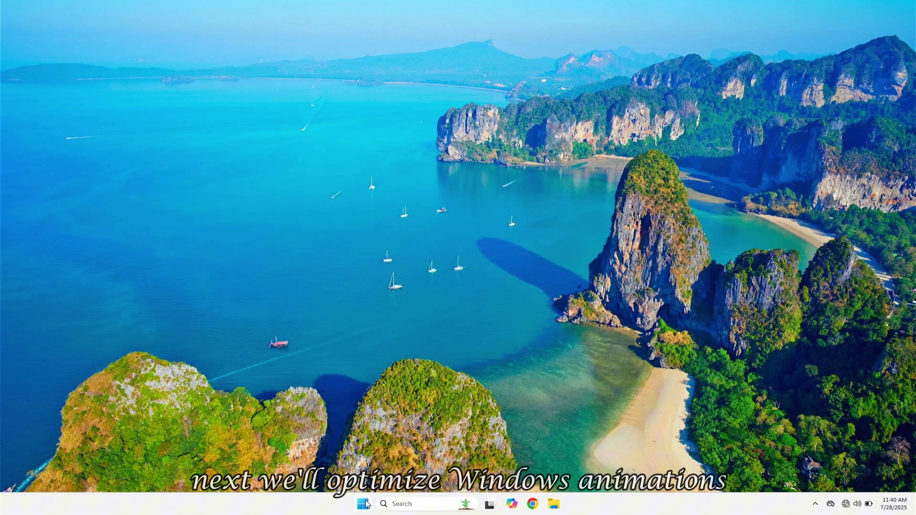
Step: Set visual effects to 'Adjust for best performance' via System > About > Advanced system settings
{"action": "left_click", "coordinate": [365, 504]}
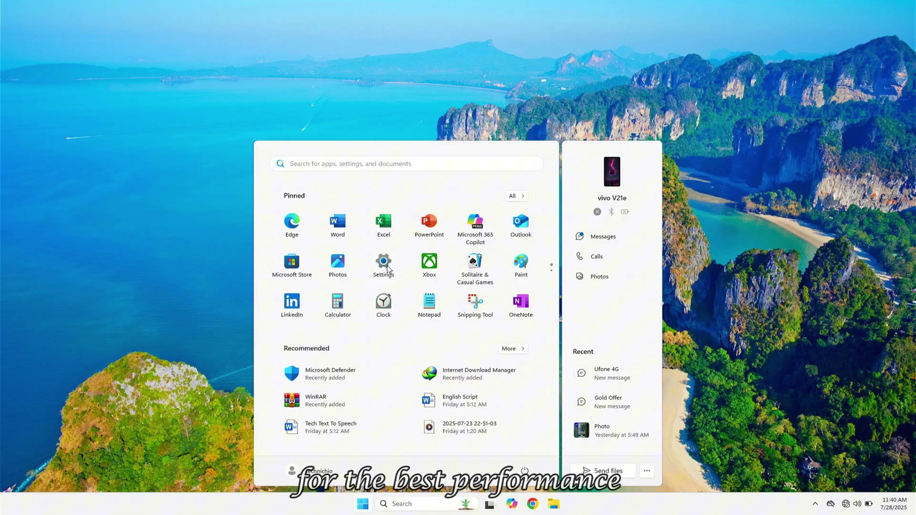
{"action": "left_click", "coordinate": [384, 262]}
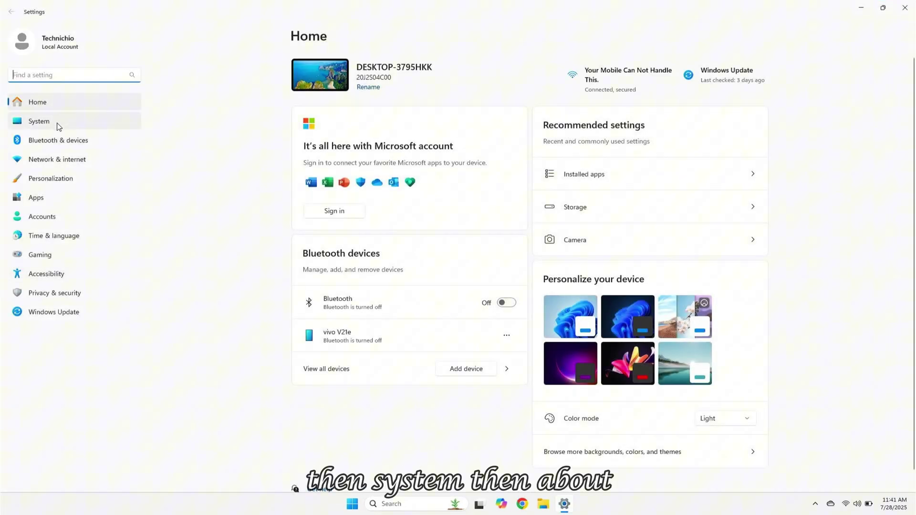
{"action": "left_click", "coordinate": [57, 124]}
{"action": "scroll", "coordinate": [362, 429], "scroll_direction": "down", "scroll_amount": 10}
{"action": "left_click", "coordinate": [369, 457]}
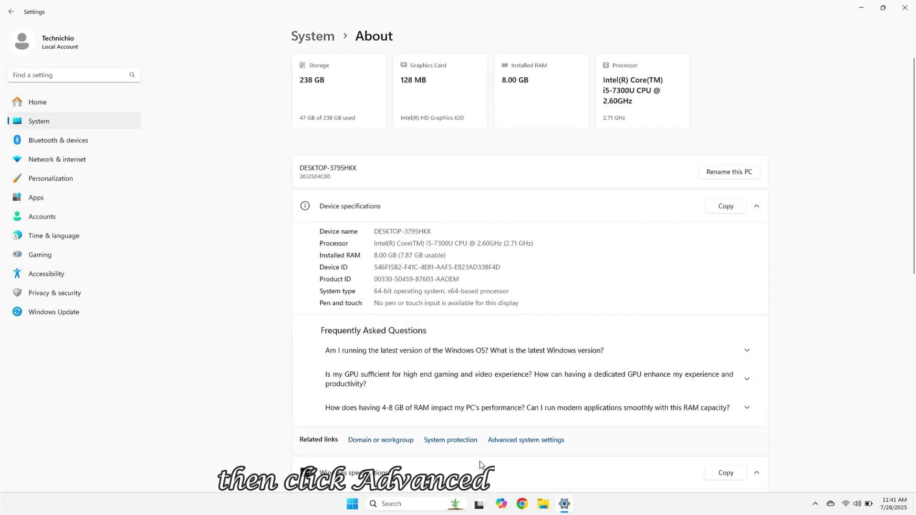
{"action": "left_click", "coordinate": [504, 443]}
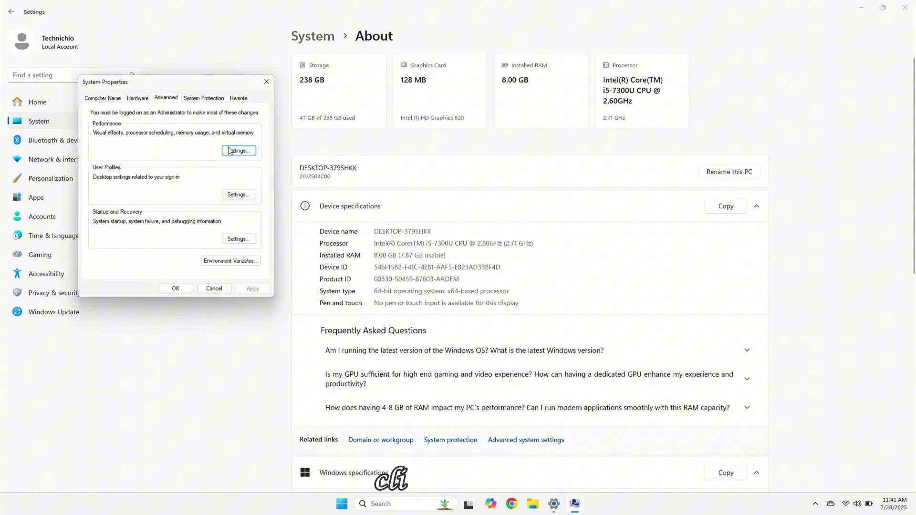
{"action": "left_click", "coordinate": [235, 149]}
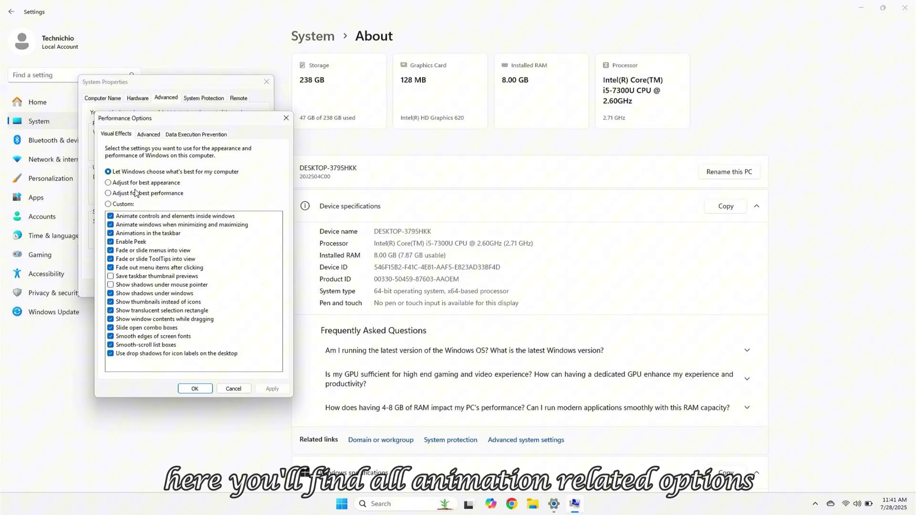
{"action": "left_click", "coordinate": [143, 194]}
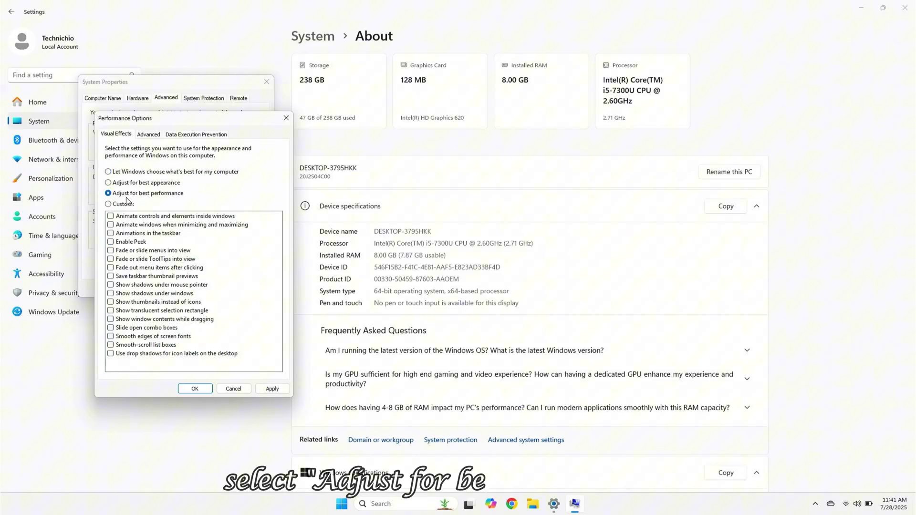
{"action": "left_click", "coordinate": [262, 389]}
{"action": "left_click", "coordinate": [196, 389]}
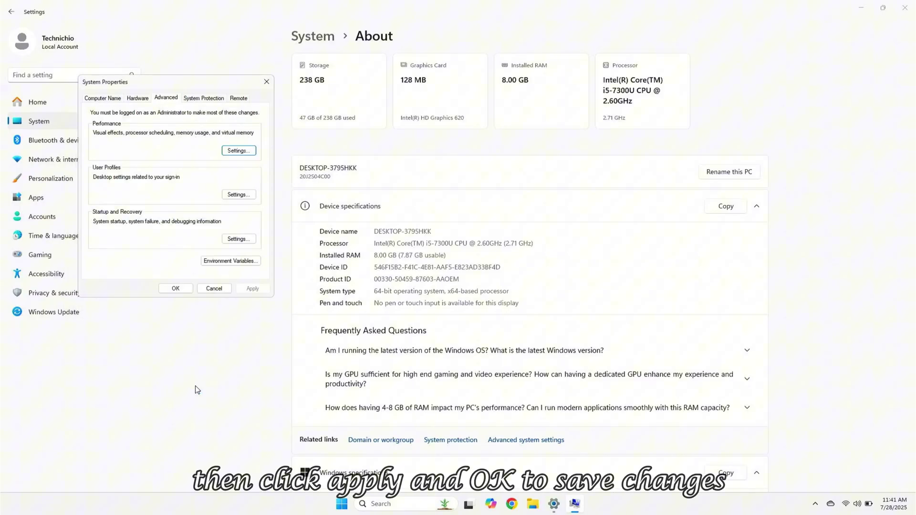
{"action": "left_click", "coordinate": [188, 288]}
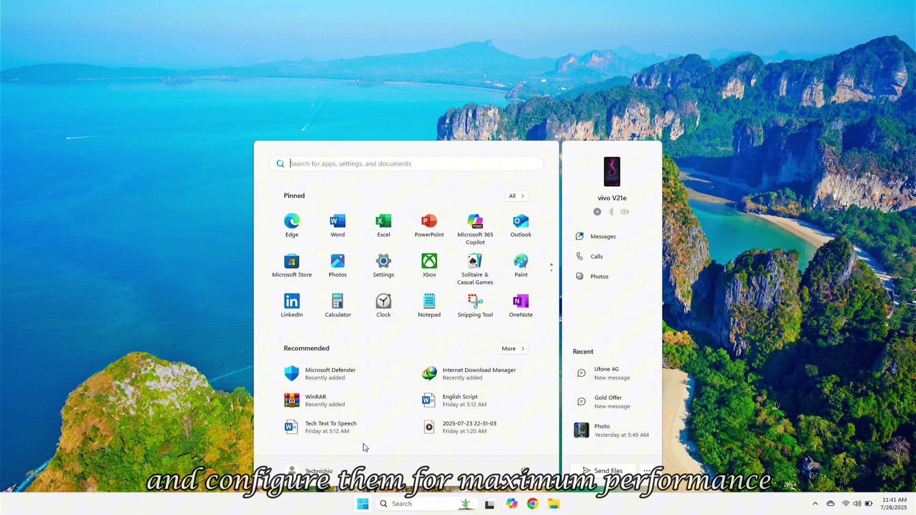
Step: Under System > Power & battery, set plugged-in and on-battery power mode to Best Performance
{"action": "left_click", "coordinate": [383, 263]}
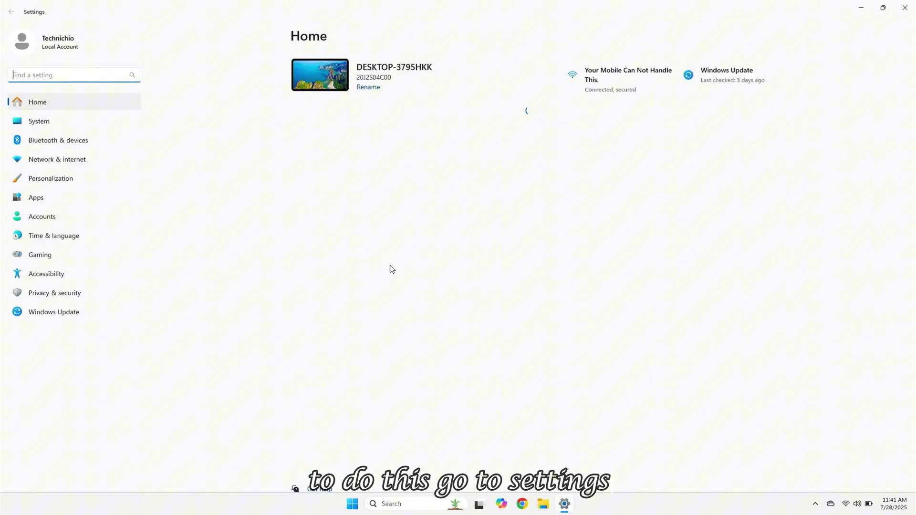
{"action": "left_click", "coordinate": [38, 121]}
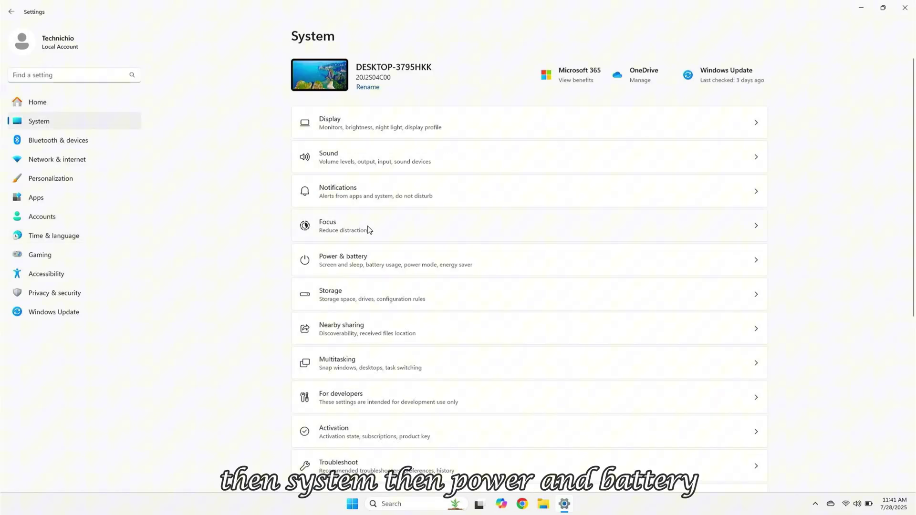
{"action": "left_click", "coordinate": [451, 262]}
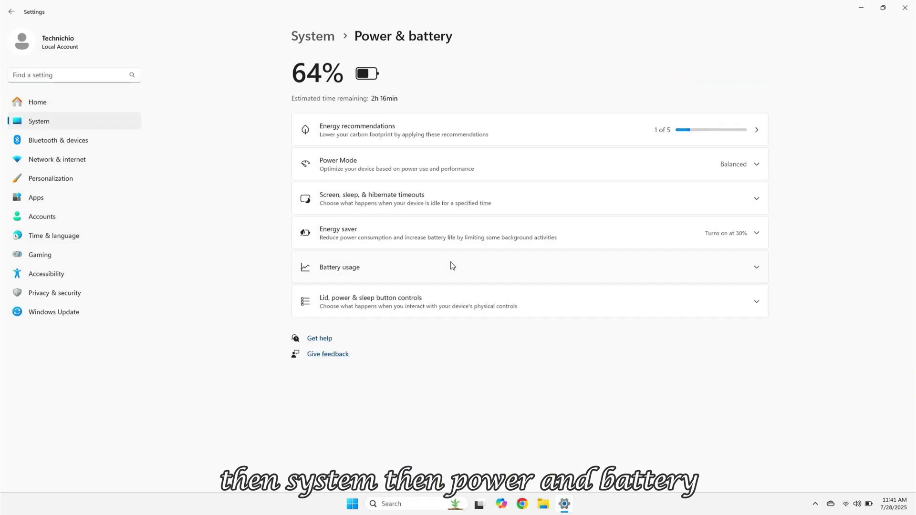
{"action": "left_click", "coordinate": [762, 164]}
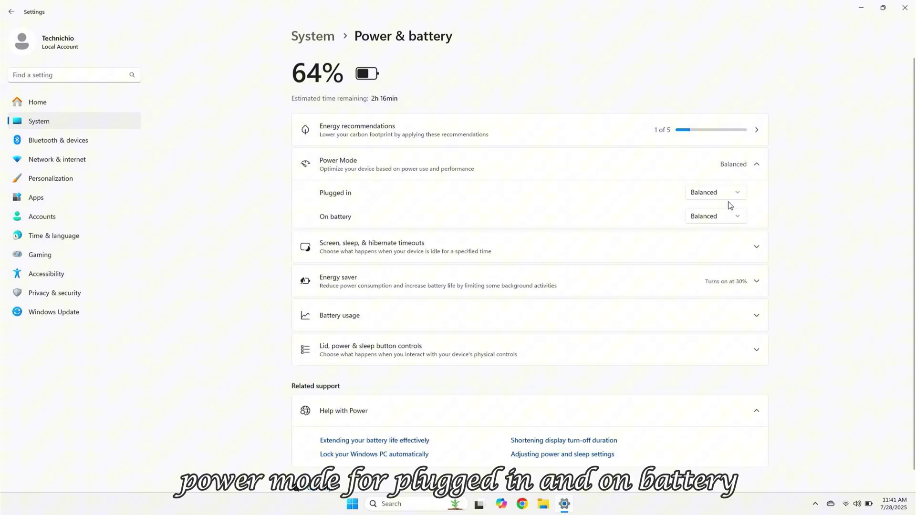
{"action": "left_click", "coordinate": [737, 212]}
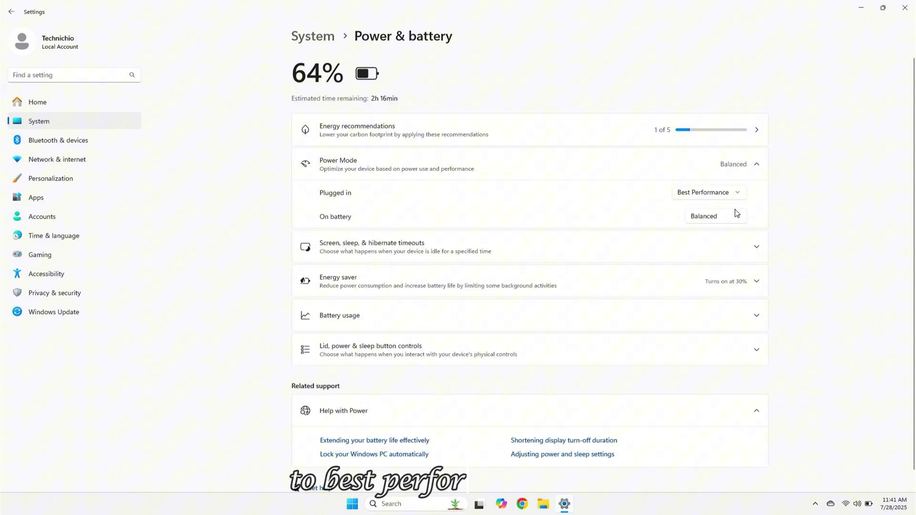
{"action": "left_click", "coordinate": [738, 234]}
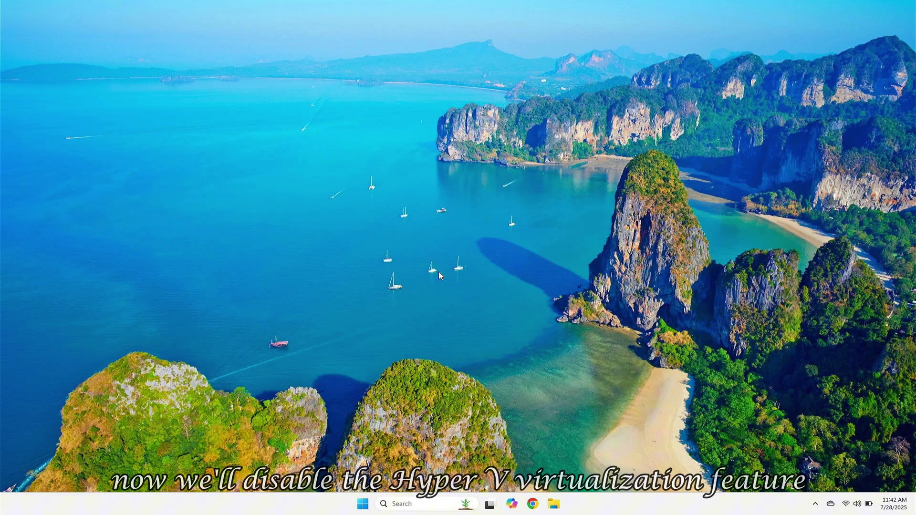
Step: Search 'windows feat', leave Hyper-V unchecked in Windows Features and confirm with OK
{"action": "left_click", "coordinate": [432, 505]}
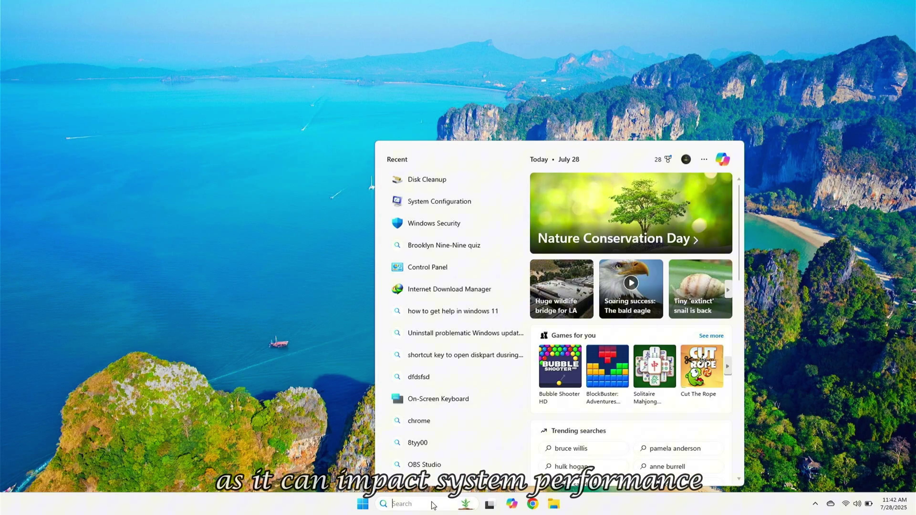
{"action": "type", "text": "windows"}
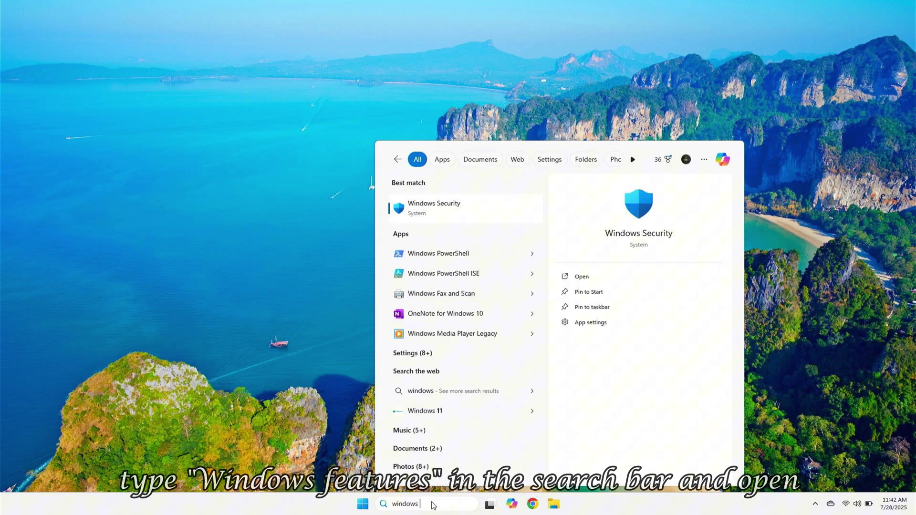
{"action": "type", "text": " feat"}
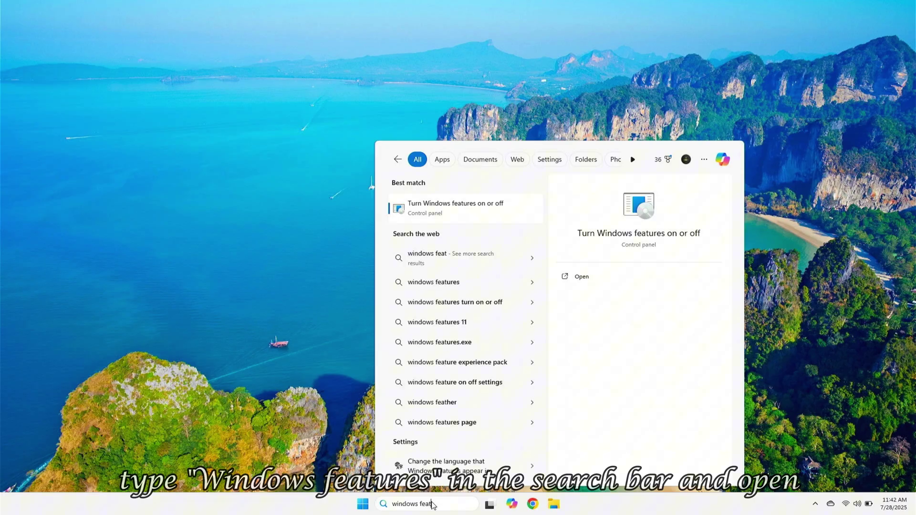
{"action": "left_click", "coordinate": [446, 200]}
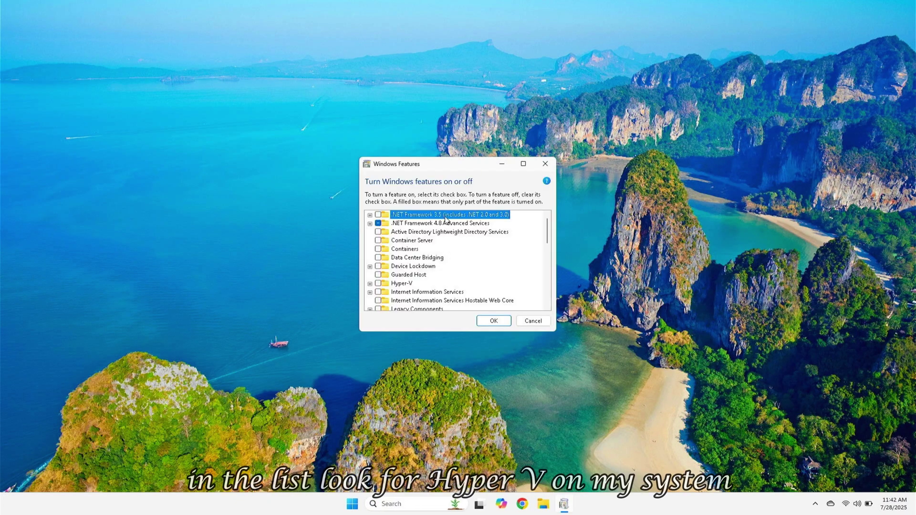
{"action": "left_click", "coordinate": [378, 284]}
{"action": "left_click", "coordinate": [378, 284]}
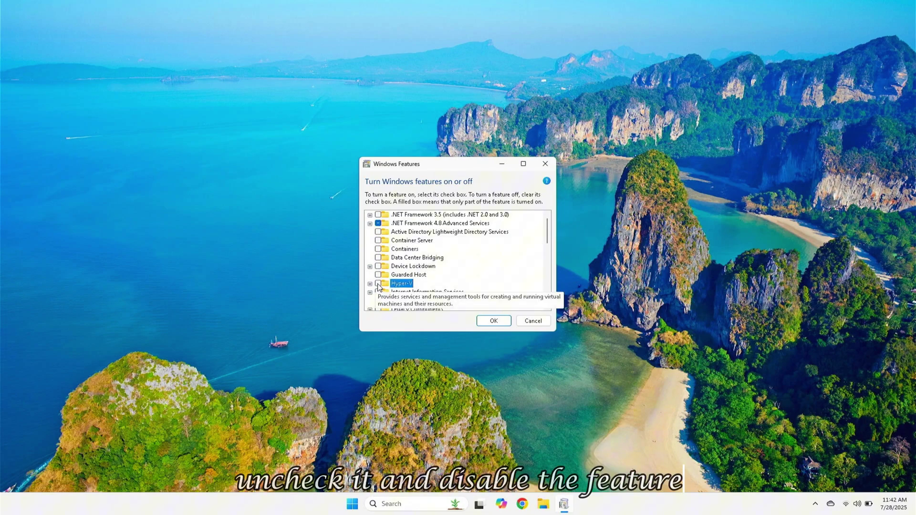
{"action": "left_click", "coordinate": [494, 321]}
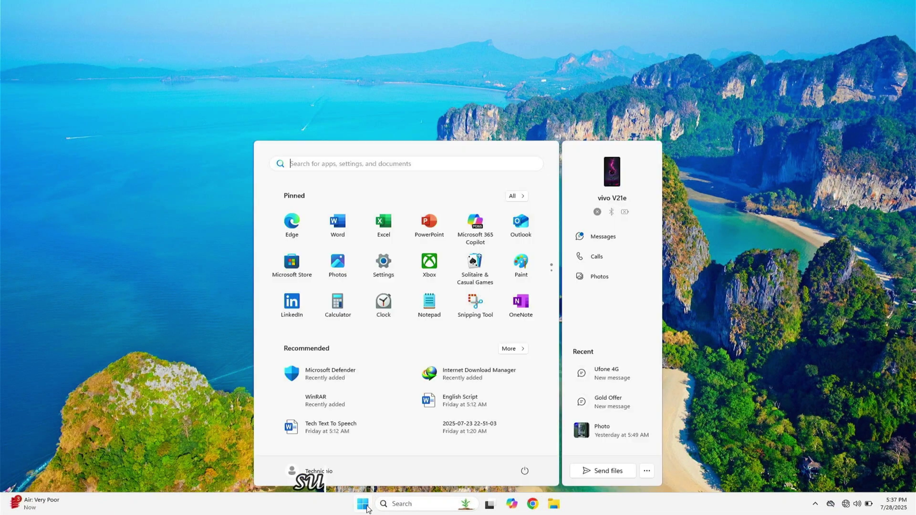
Step: Switch off Location services under Privacy & security > Location and confirm Turn off
{"action": "left_click", "coordinate": [382, 265]}
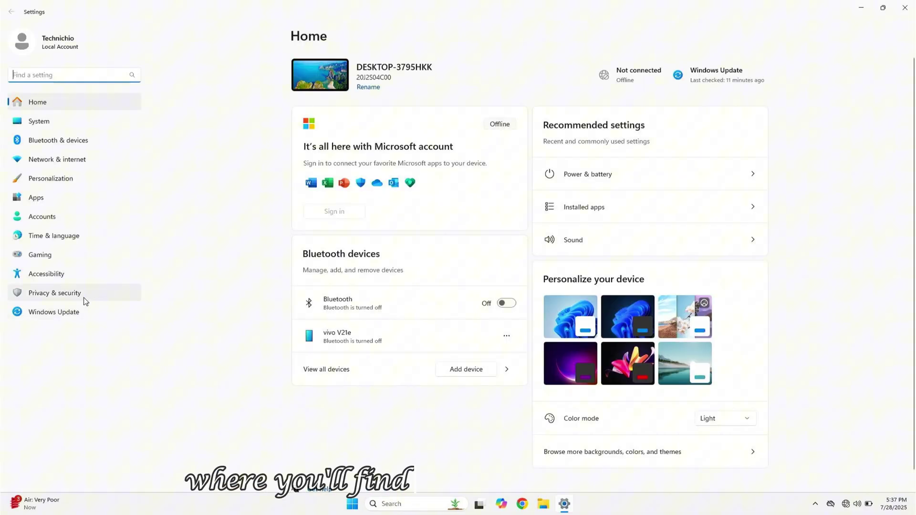
{"action": "left_click", "coordinate": [85, 299]}
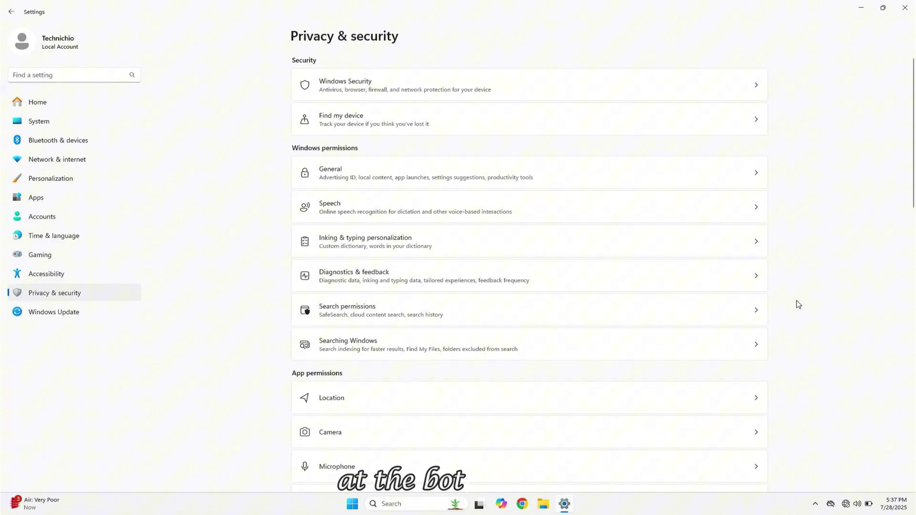
{"action": "scroll", "coordinate": [825, 287], "scroll_direction": "down", "scroll_amount": 5}
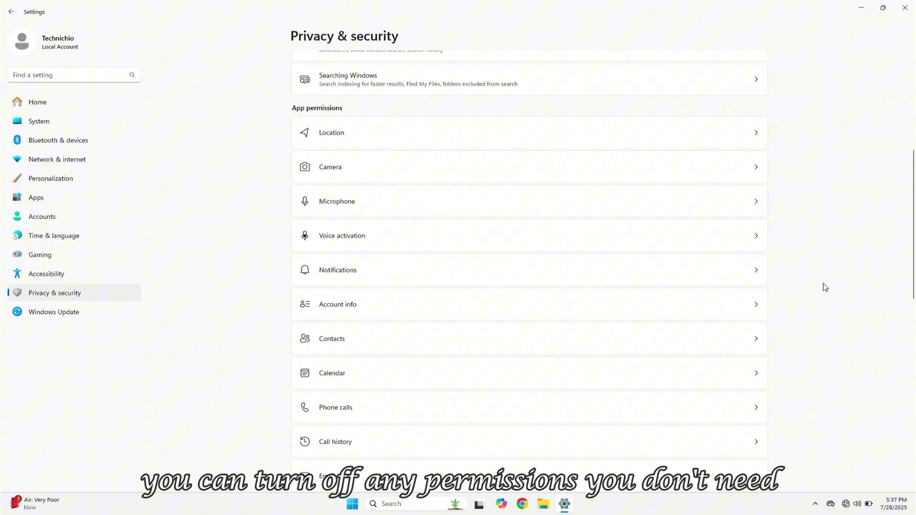
{"action": "left_click", "coordinate": [744, 133]}
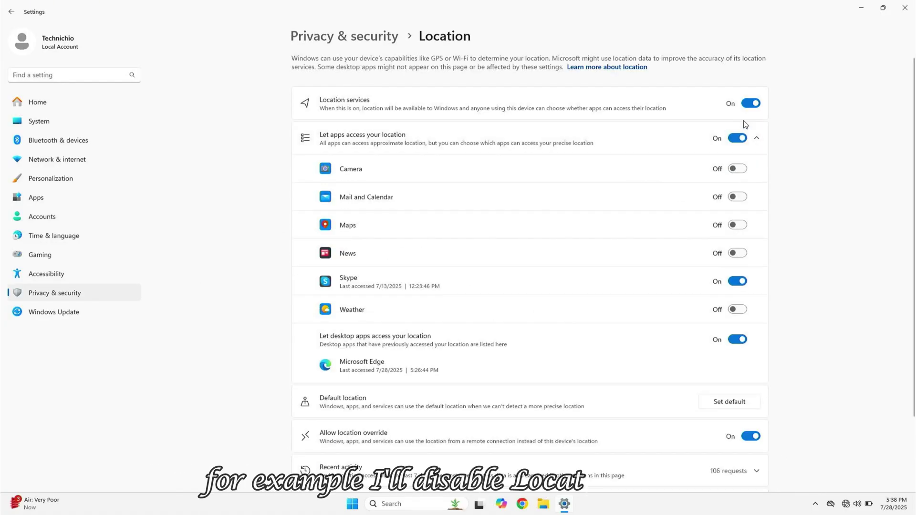
{"action": "left_click", "coordinate": [750, 104]}
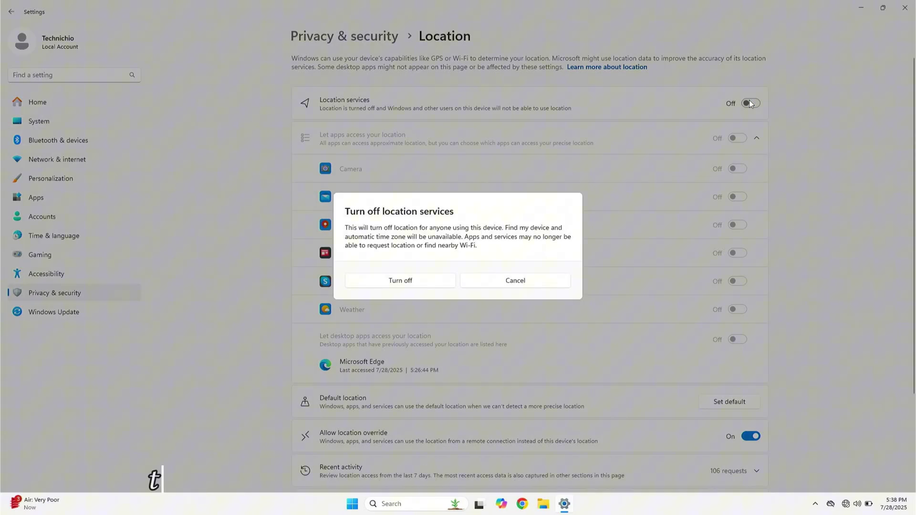
{"action": "left_click", "coordinate": [395, 281]}
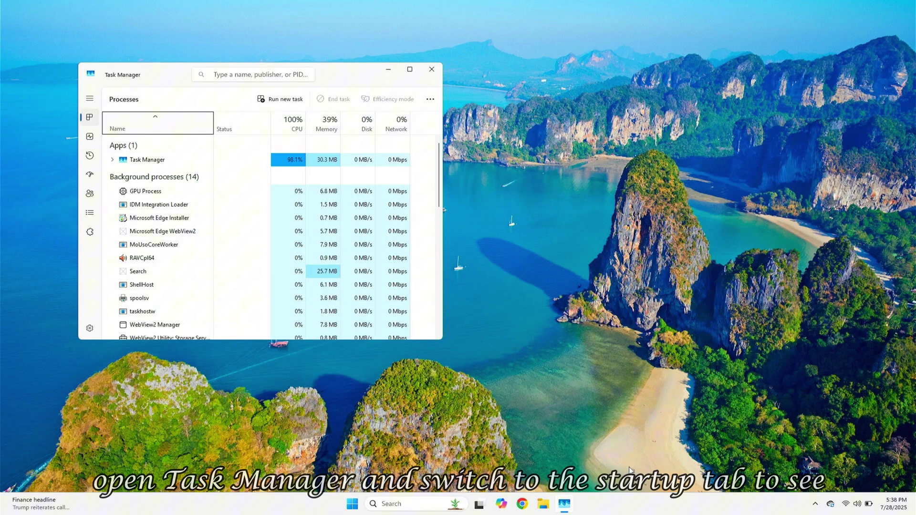
Step: Disable Microsoft Edge, Mobile devices and Phone Link under Startup apps, then close Task Manager
{"action": "left_click", "coordinate": [90, 175]}
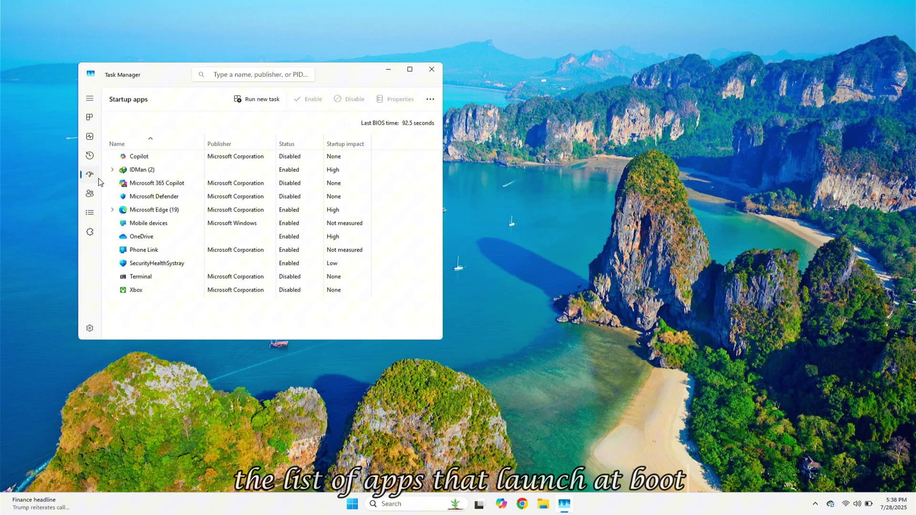
{"action": "double_click", "coordinate": [362, 70]}
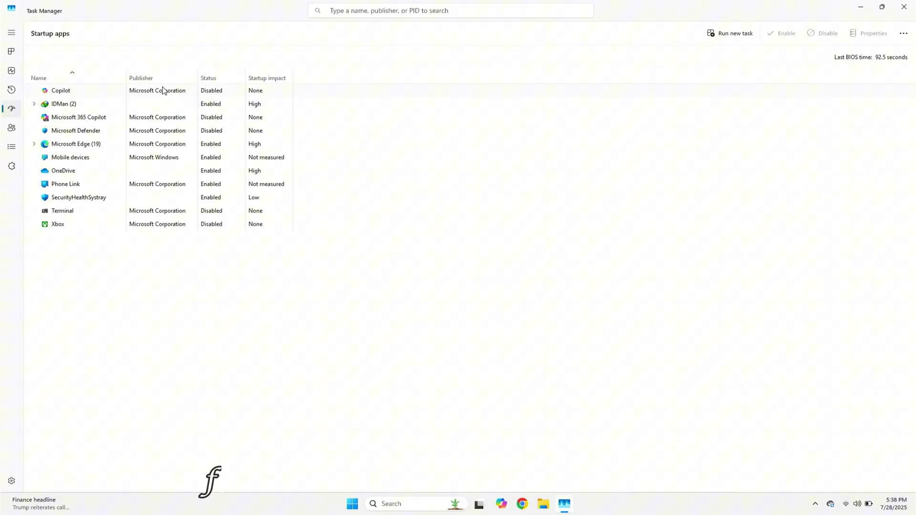
{"action": "left_click", "coordinate": [213, 92]}
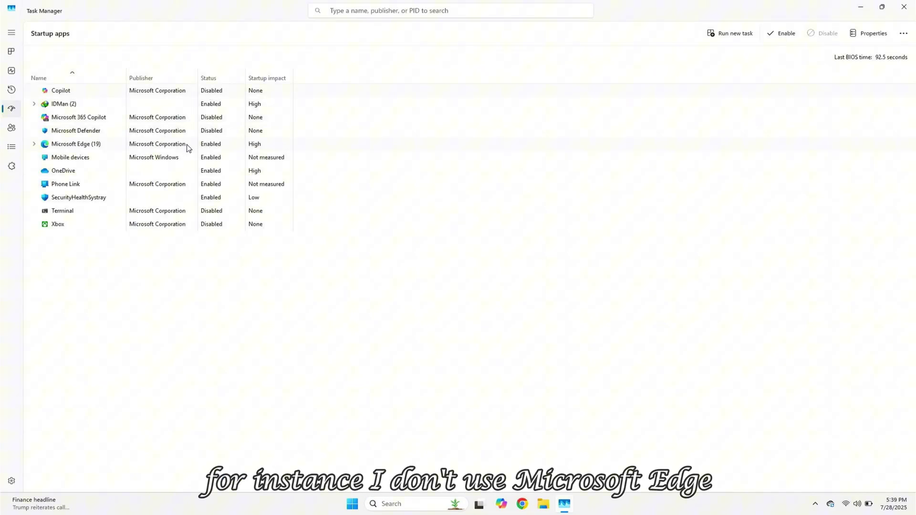
{"action": "key", "text": "alt+d"}
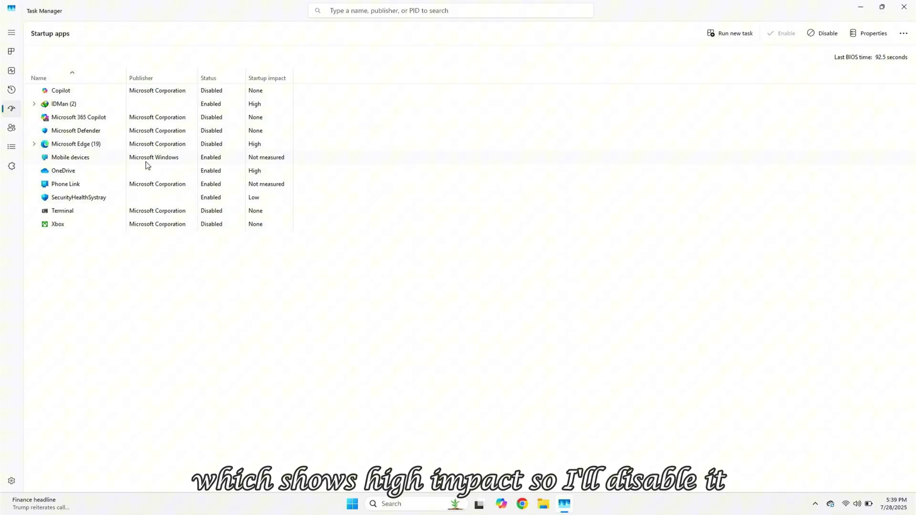
{"action": "left_click", "coordinate": [172, 183]}
{"action": "left_click", "coordinate": [820, 34]}
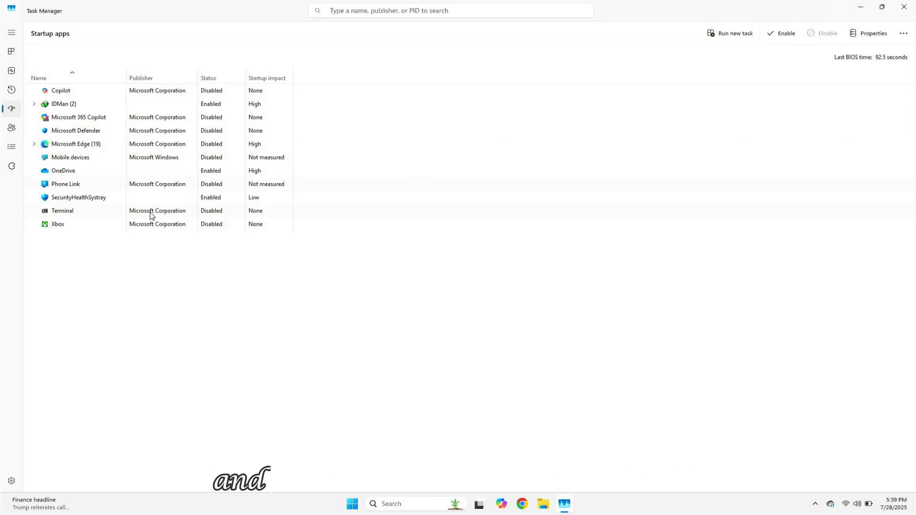
{"action": "left_click", "coordinate": [912, 17]}
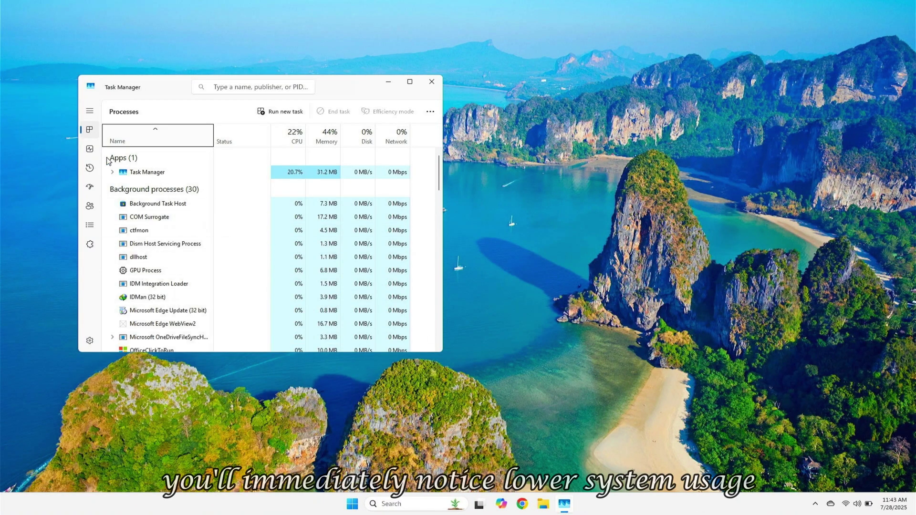
Step: Show Task Manager's Performance page with CPU at 21% and memory at 44%
{"action": "left_click", "coordinate": [90, 149]}
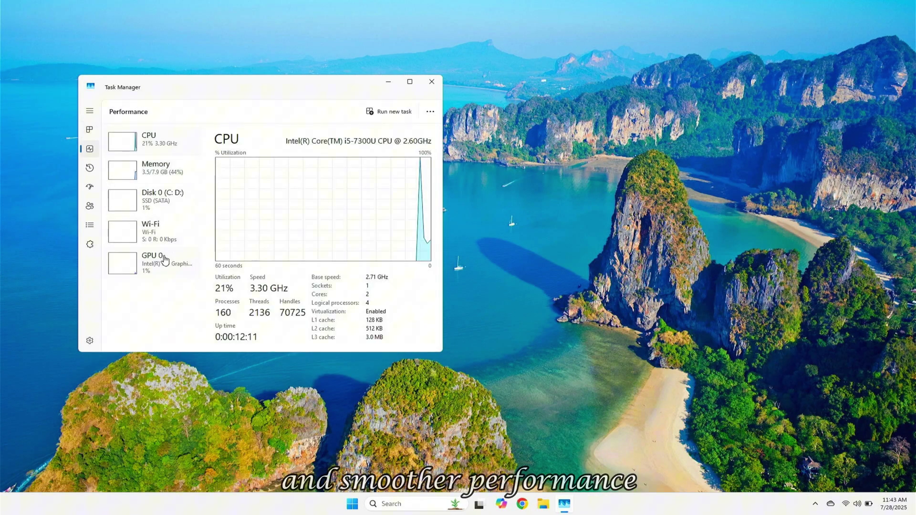